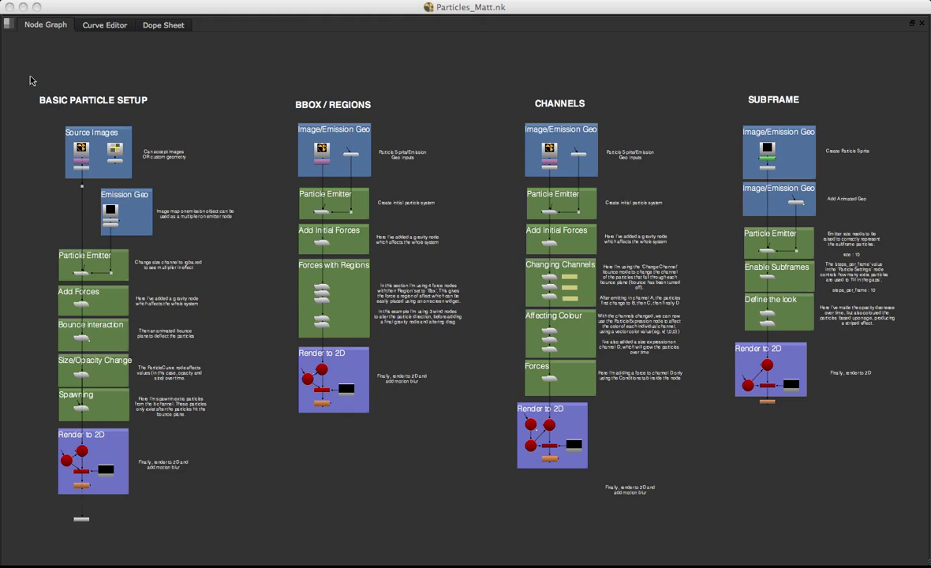
Select each example node tree in turn: Basic Particle Setup, BBox/Regions, Channels and Subframe
drag(30, 80, 246, 492)
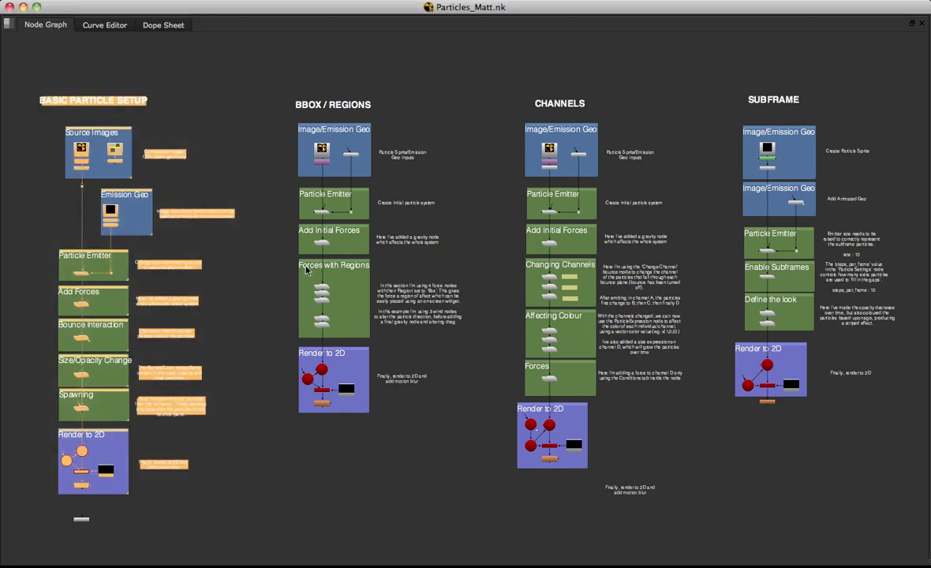
drag(271, 84, 473, 456)
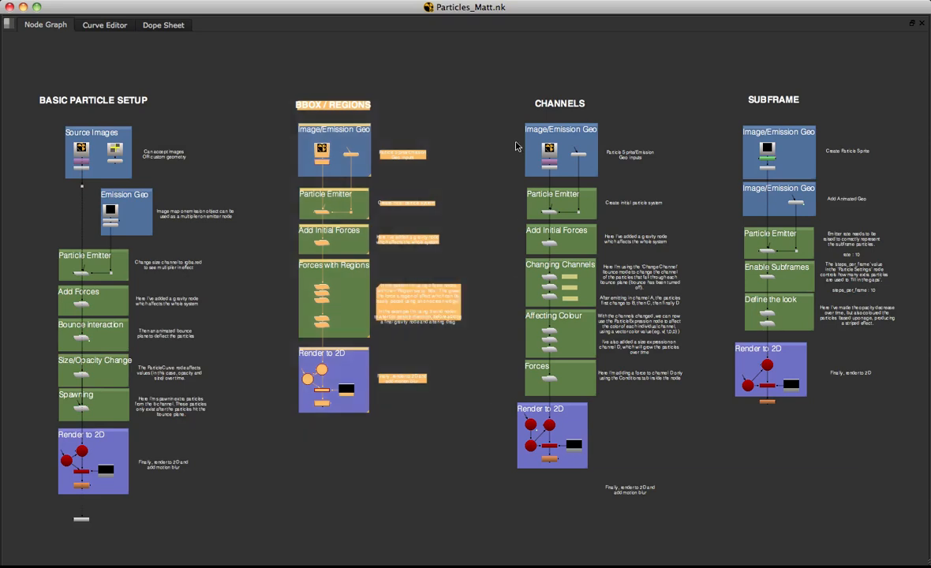
drag(481, 81, 708, 534)
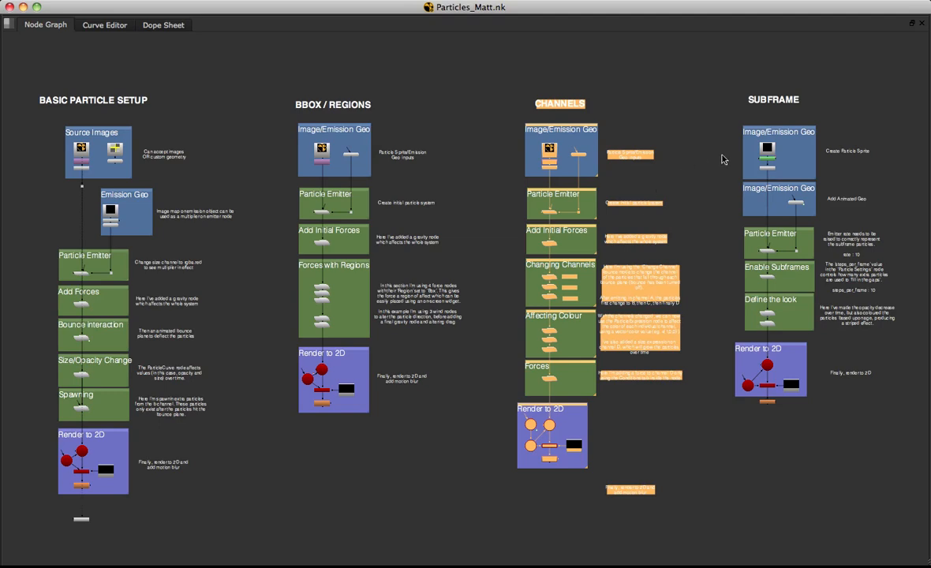
drag(705, 85, 914, 436)
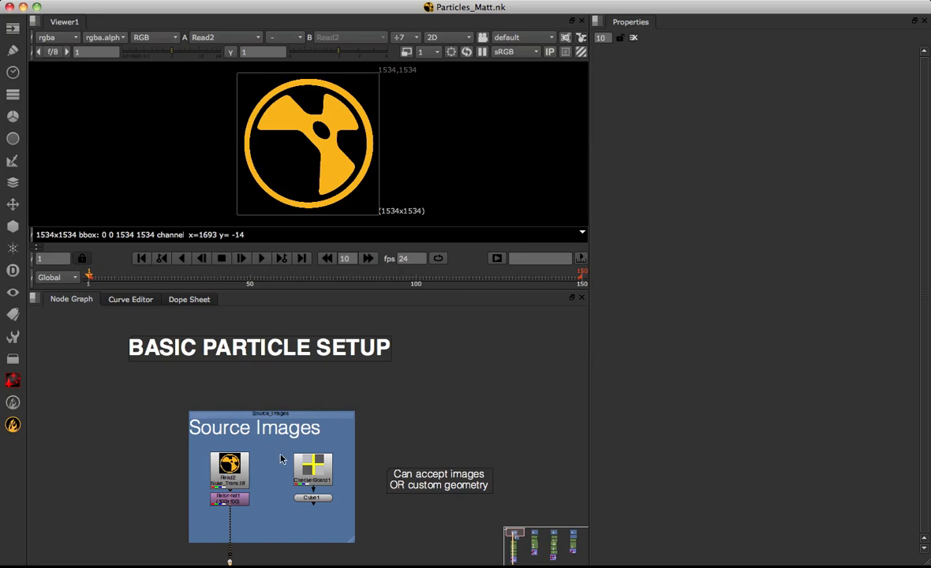
Open the settings of the Reformat1 node in the Source Images group
middle_drag(248, 454, 298, 422)
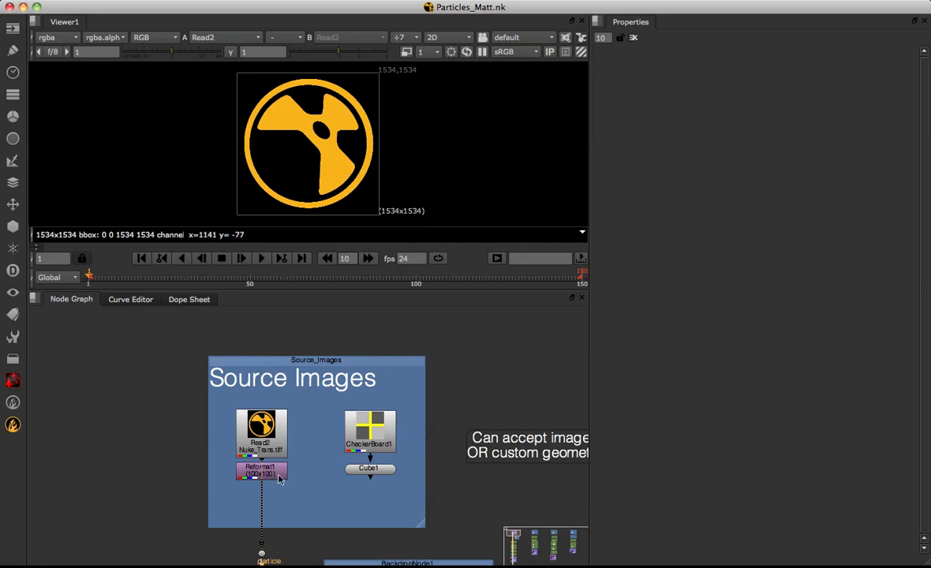
middle_drag(278, 475, 283, 449)
scroll(283, 448, up, 1)
double_click(283, 448)
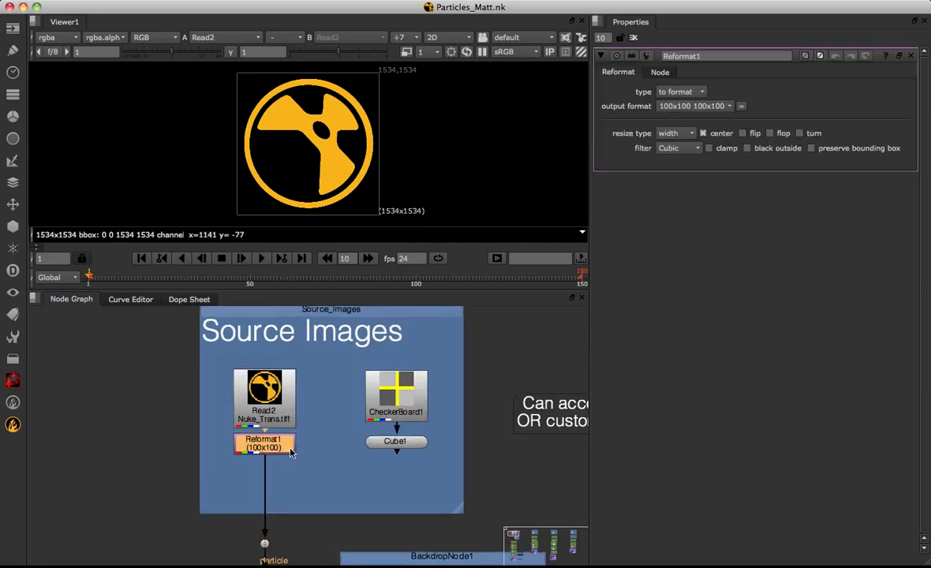
View the Sphere1 emission geometry in the 3D viewer and inspect its ramp texture from several angles
middle_drag(327, 525, 285, 353)
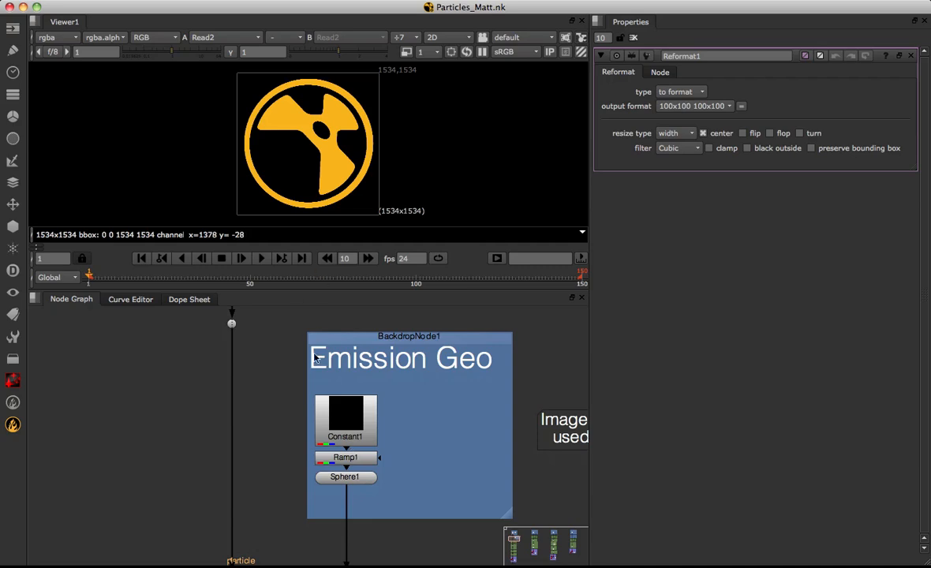
click(345, 477)
key(1)
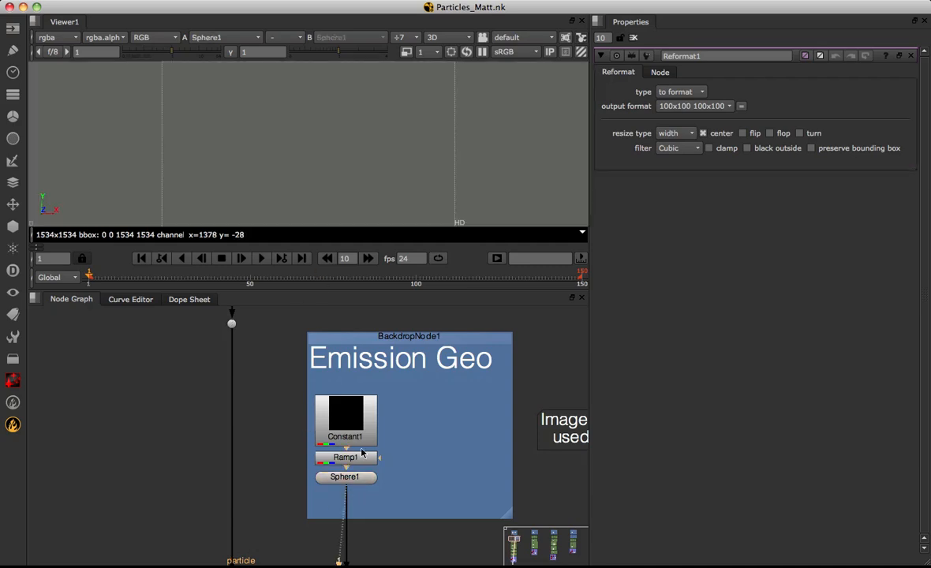
super+drag(320, 150, 318, 149)
alt+middle_drag(318, 149, 411, 151)
alt+middle_drag(340, 162, 347, 91)
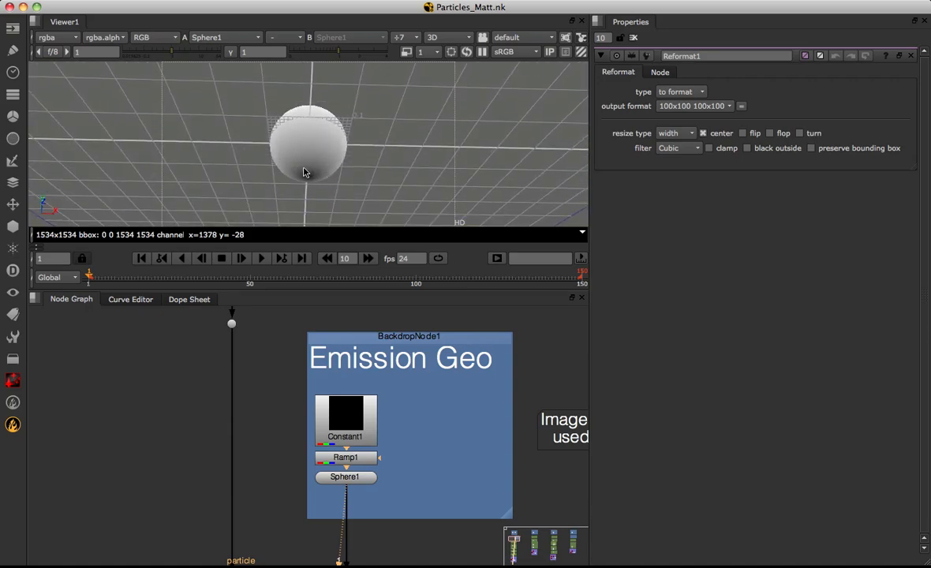
alt+middle_drag(318, 166, 307, 110)
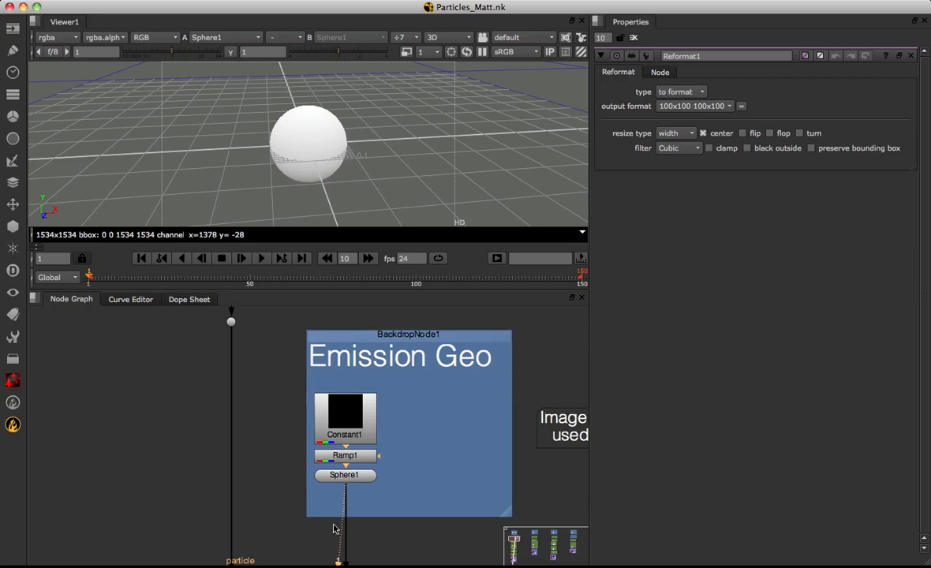
View and play back the ParticleEmitter1 output from several angles, and open its settings to examine the size value
scroll(347, 392, down, 10)
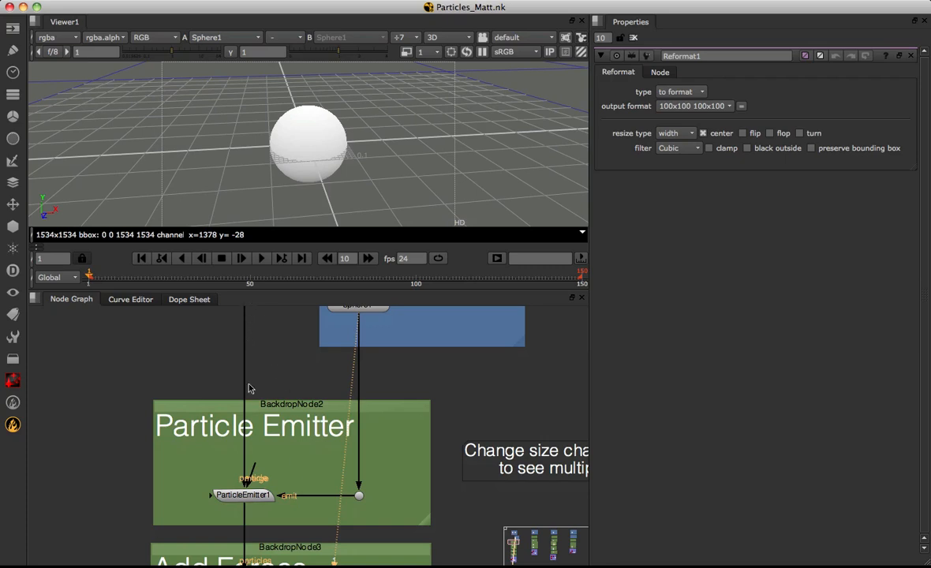
scroll(246, 503, down, 1)
click(252, 479)
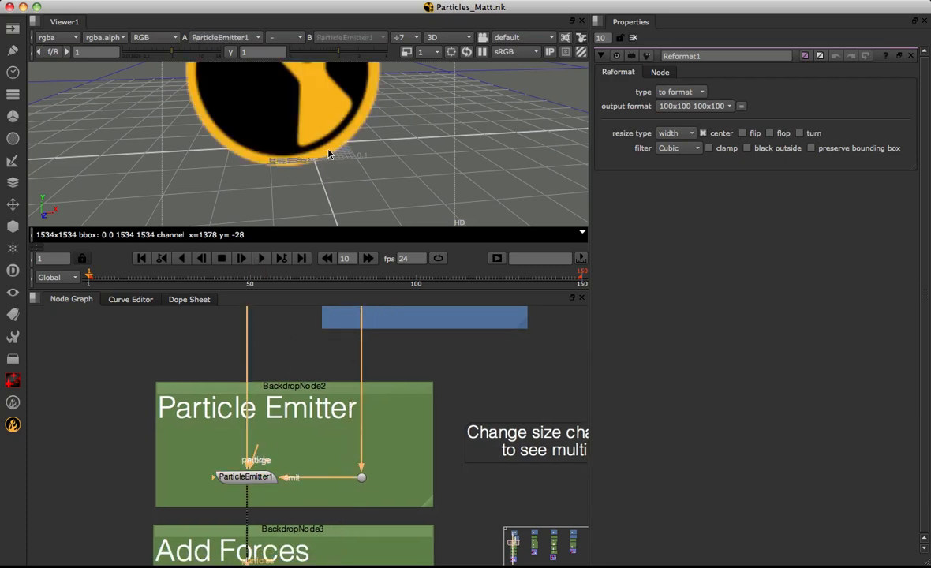
alt+middle_drag(329, 153, 130, 205)
click(259, 261)
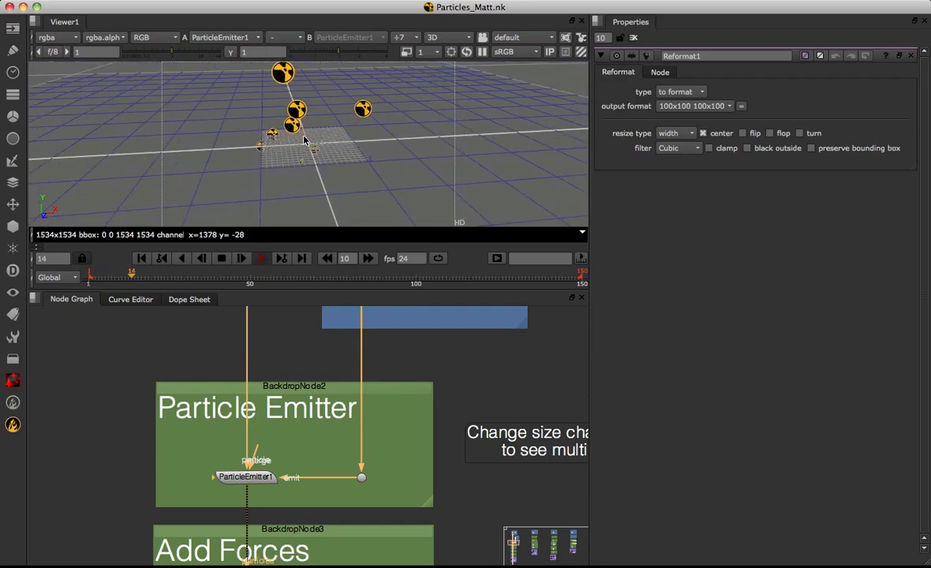
mouse_move(305, 140)
super+mouse_down()
mouse_move(381, 139)
mouse_move(299, 144)
super+mouse_up()
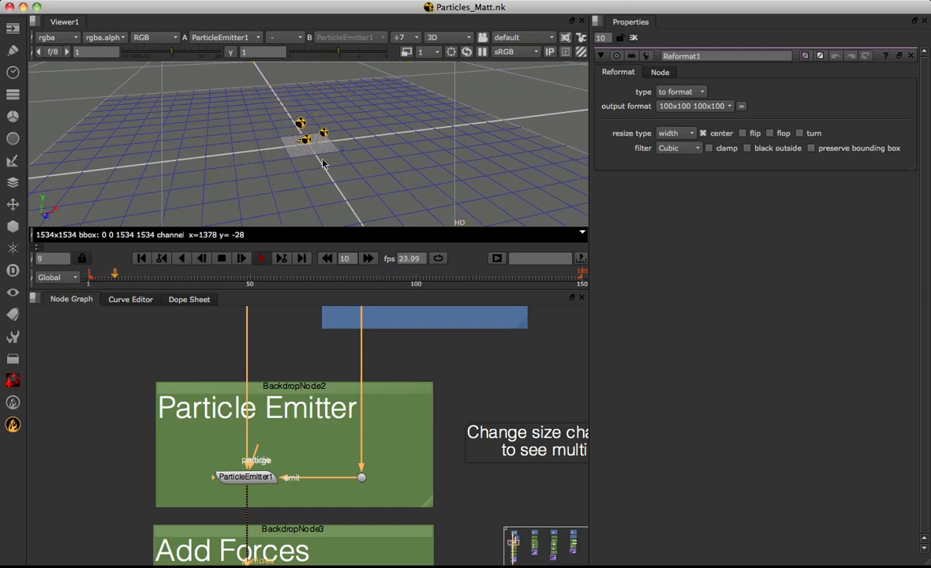
super+drag(195, 115, 303, 110)
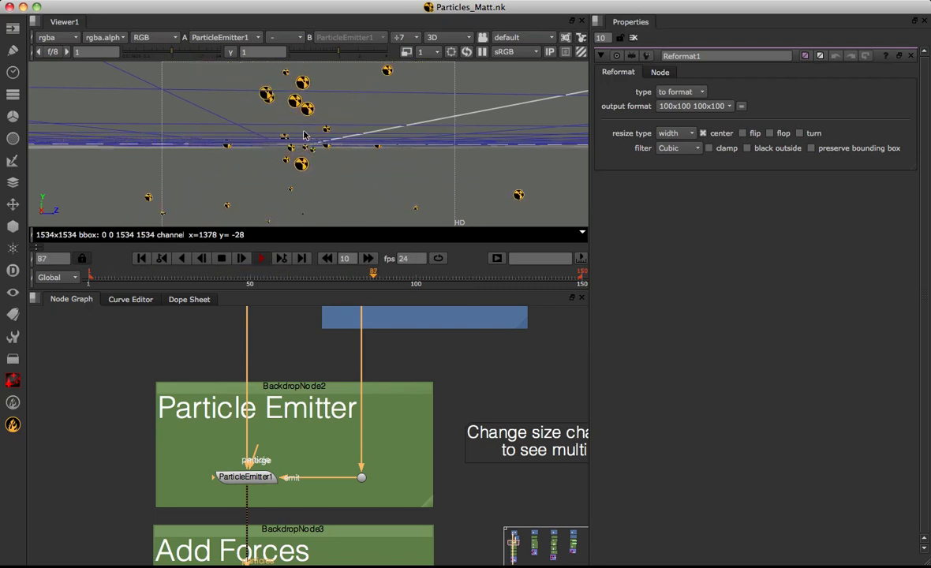
double_click(251, 478)
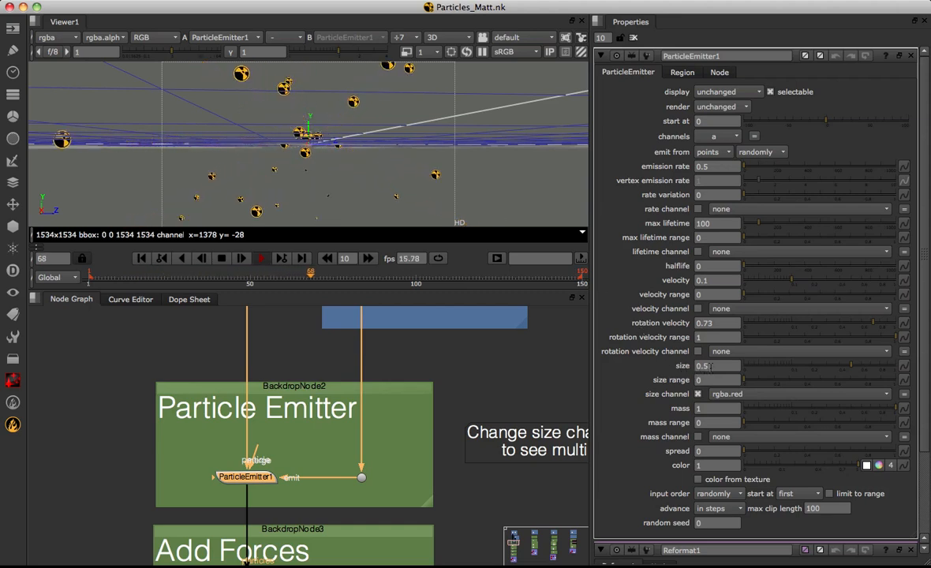
drag(714, 366, 581, 391)
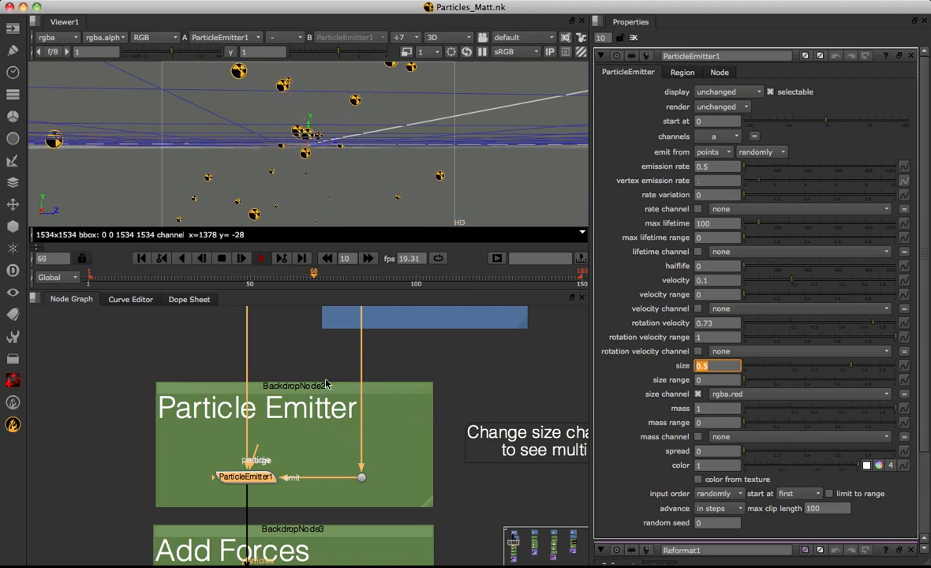
Try Cube1 as the emitter's particle source in place of Reformat1, and reconnect Reformat1 after viewing the particles
scroll(318, 409, up, 5)
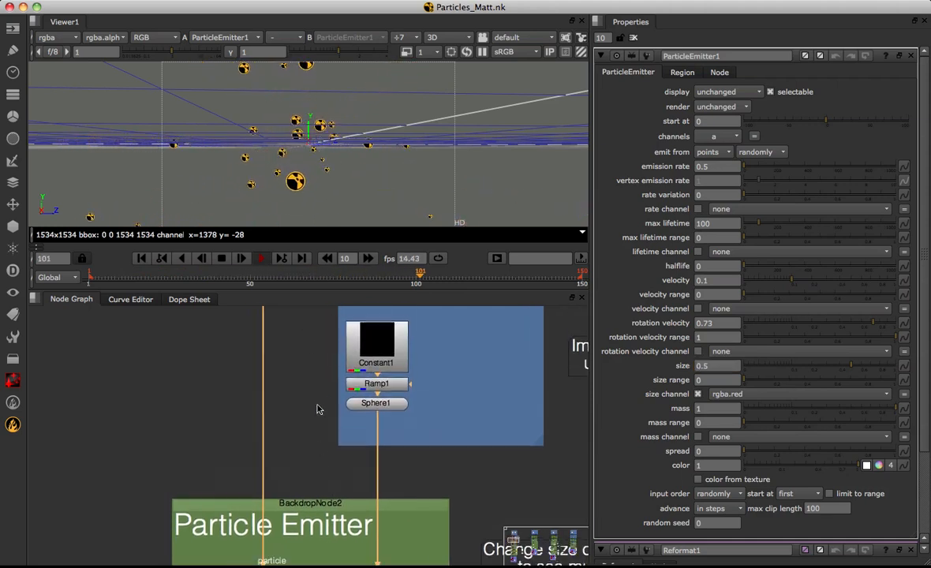
scroll(318, 409, up, 10)
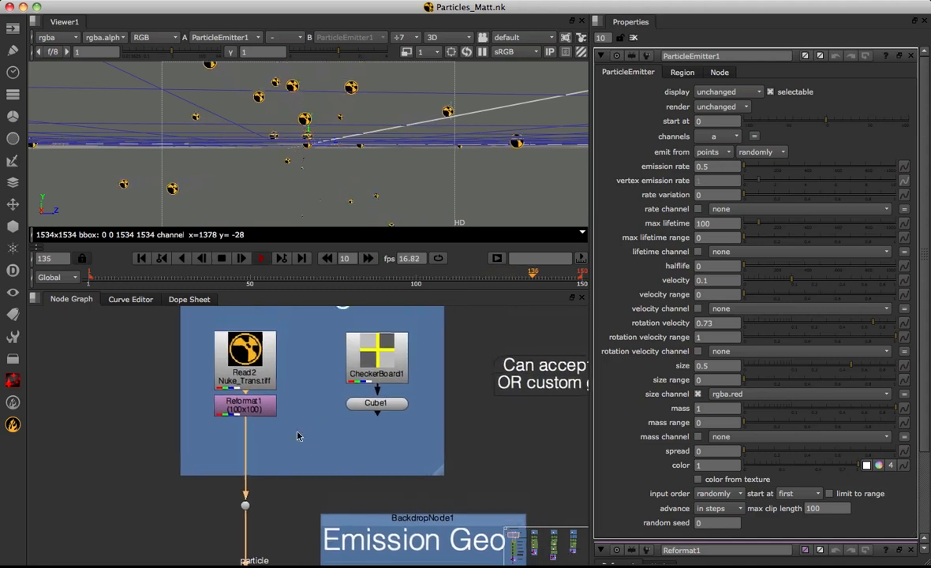
drag(245, 422, 374, 400)
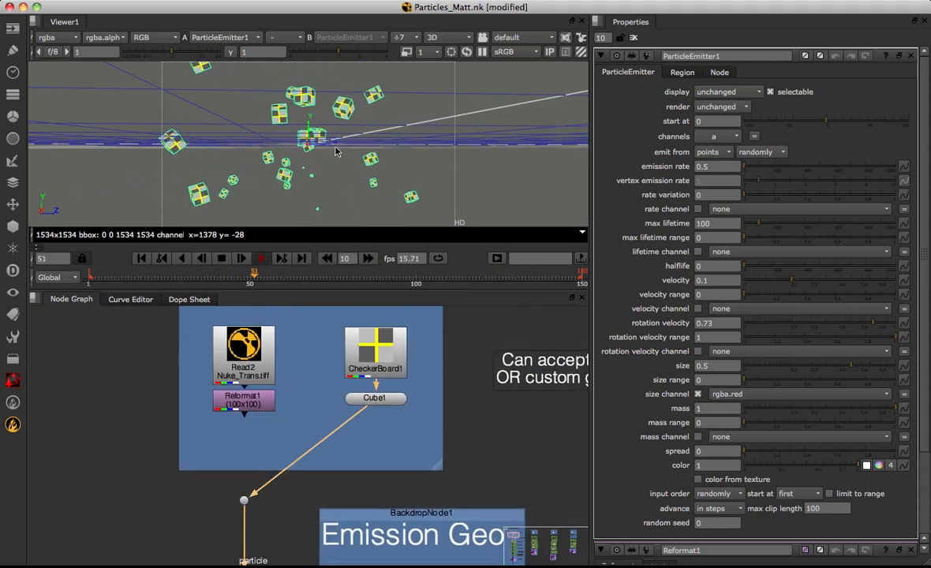
super+drag(421, 134, 367, 118)
drag(365, 408, 244, 401)
View the ParticleGravity1 output in the Add Forces group and inspect the falling particles from several angles
middle_drag(351, 523, 338, 324)
middle_drag(333, 557, 337, 309)
middle_drag(334, 371, 363, 371)
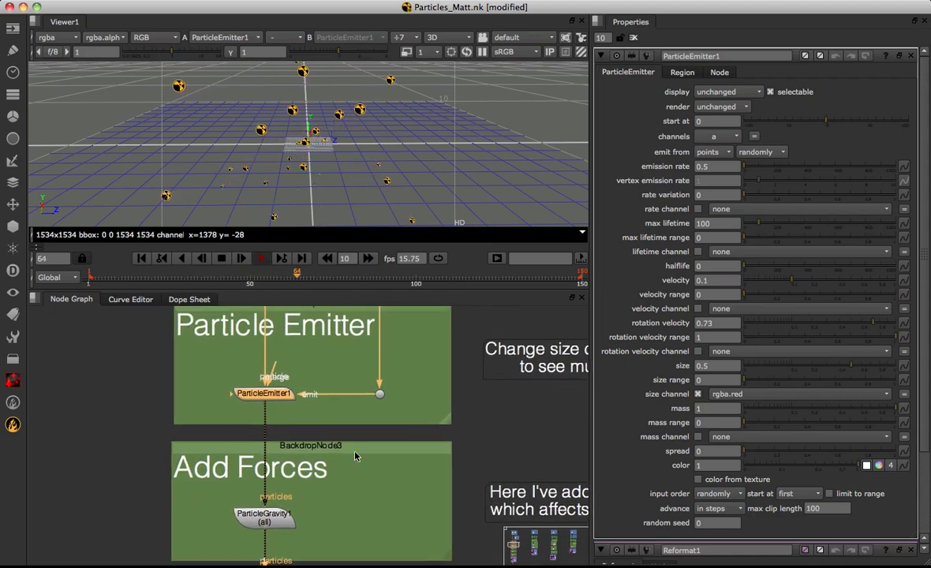
click(282, 521)
middle_drag(327, 504, 325, 456)
key(1)
alt+middle_drag(344, 183, 291, 160)
alt+drag(291, 160, 311, 152)
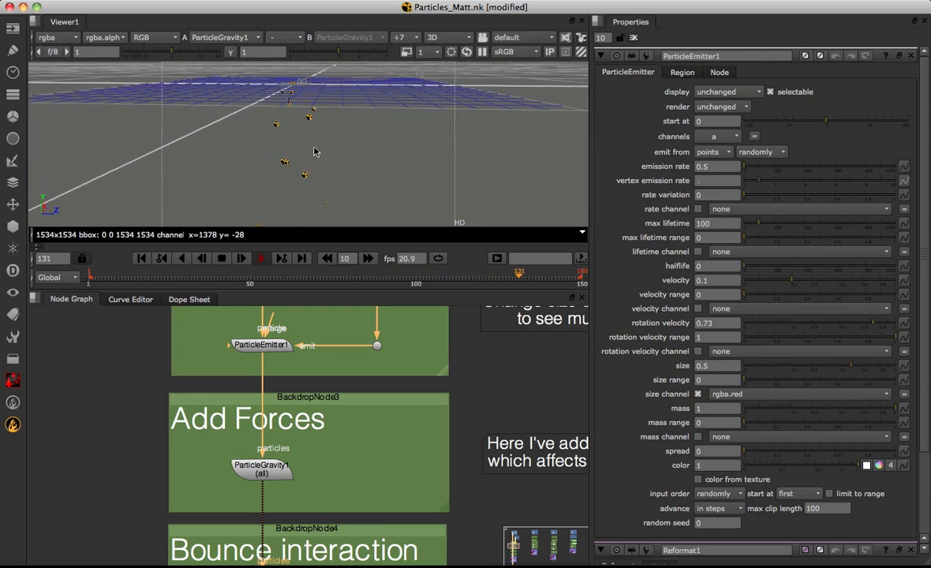
Try a "to" x value of -0.02 in the ParticleGravity1 settings, and set it back to 0
double_click(281, 469)
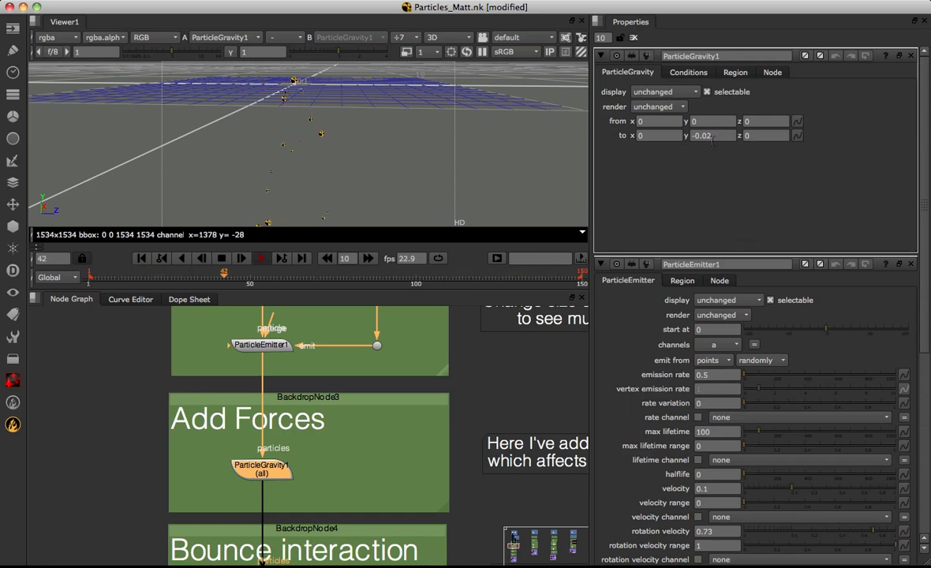
click(712, 136)
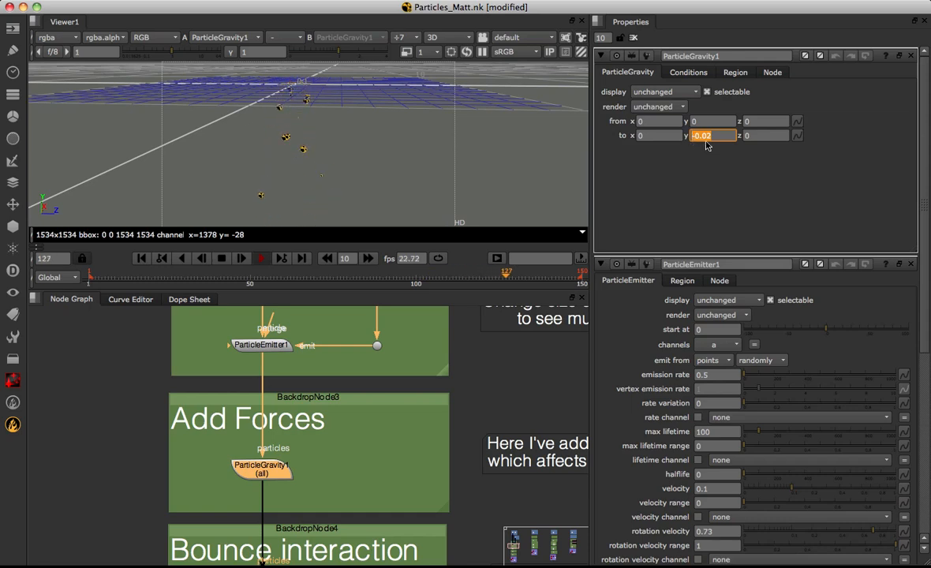
click(661, 136)
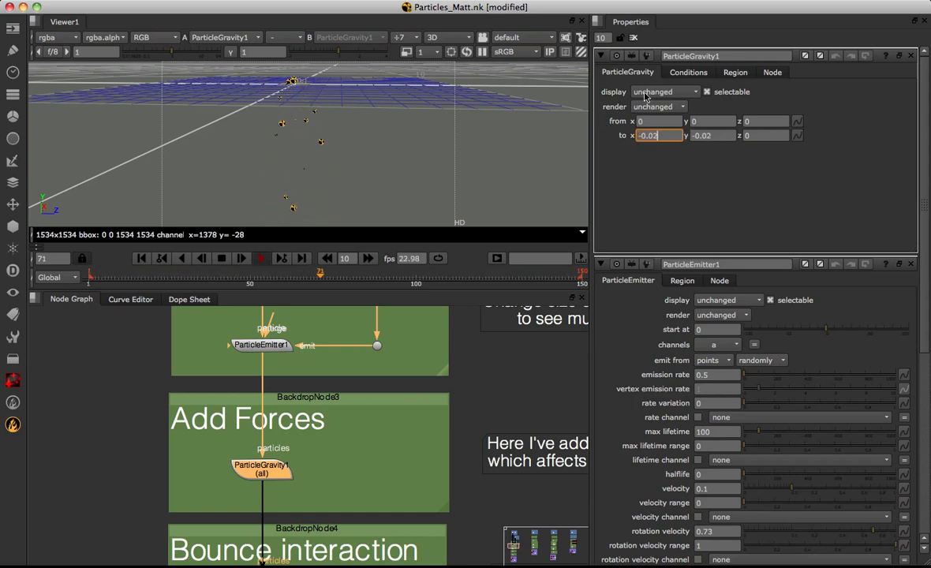
text(-0.02)
key(Return)
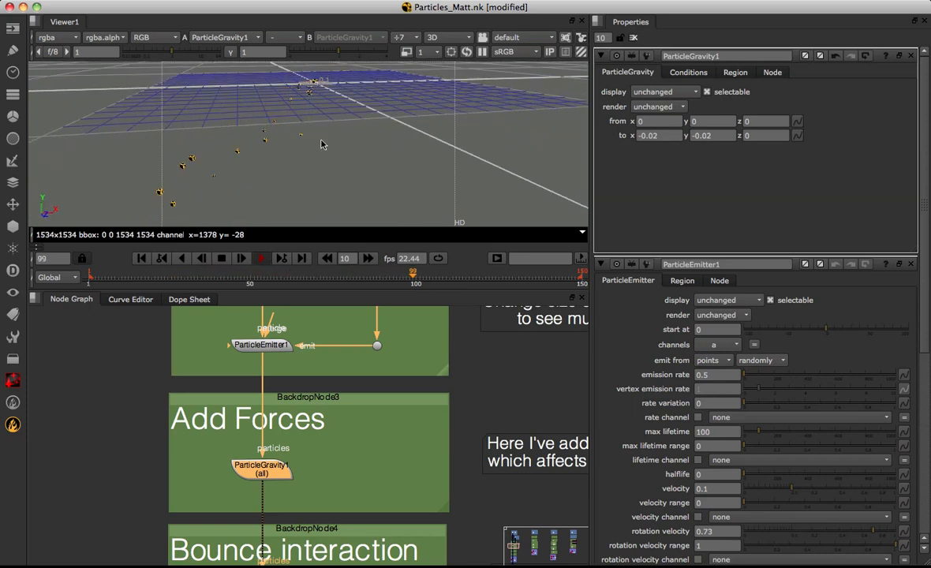
click(656, 136)
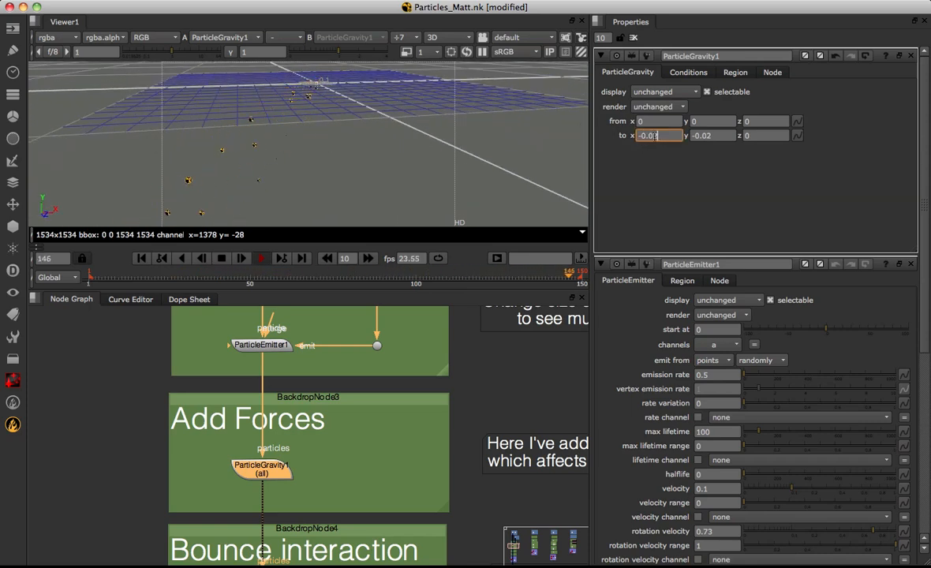
text(0)
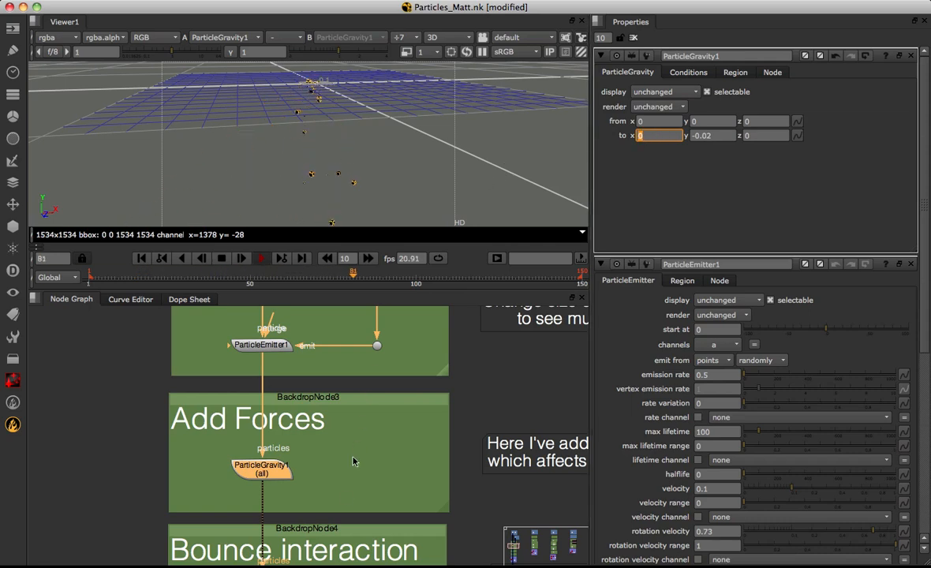
View the ParticleBounce1 output around its bounce plane, and open the node's settings to examine the object shape options
scroll(354, 461, down, 10)
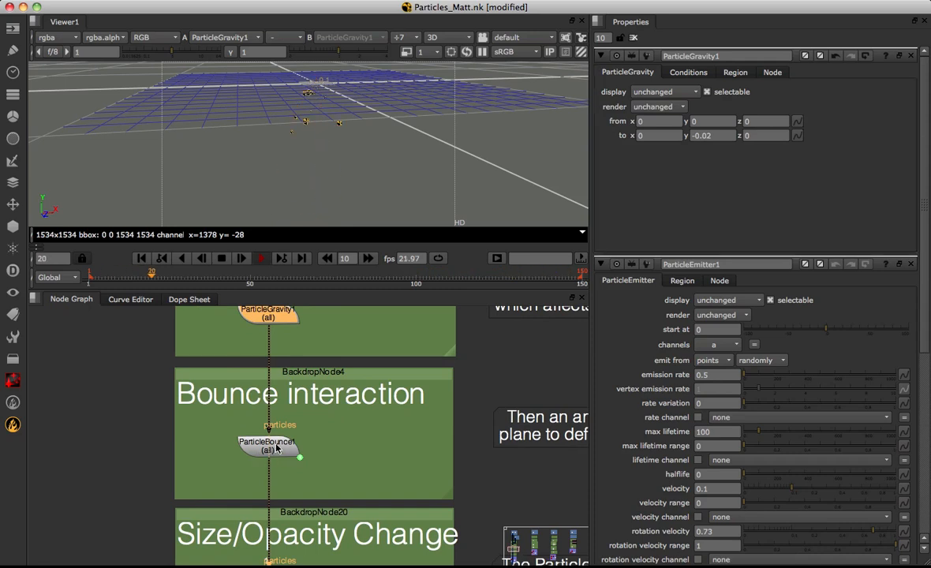
click(272, 447)
key(1)
super+drag(352, 189, 395, 162)
double_click(280, 450)
scroll(394, 163, down, 2)
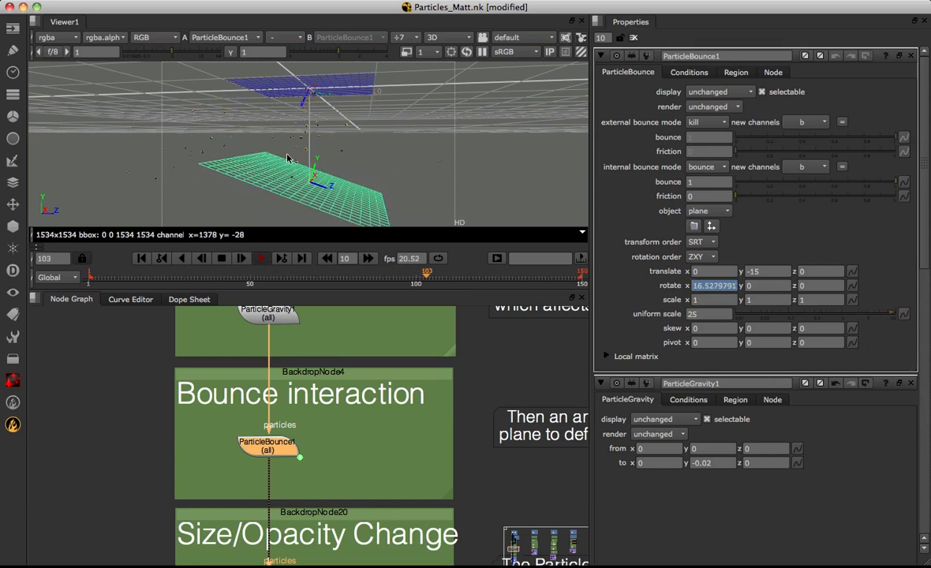
super+drag(319, 152, 306, 113)
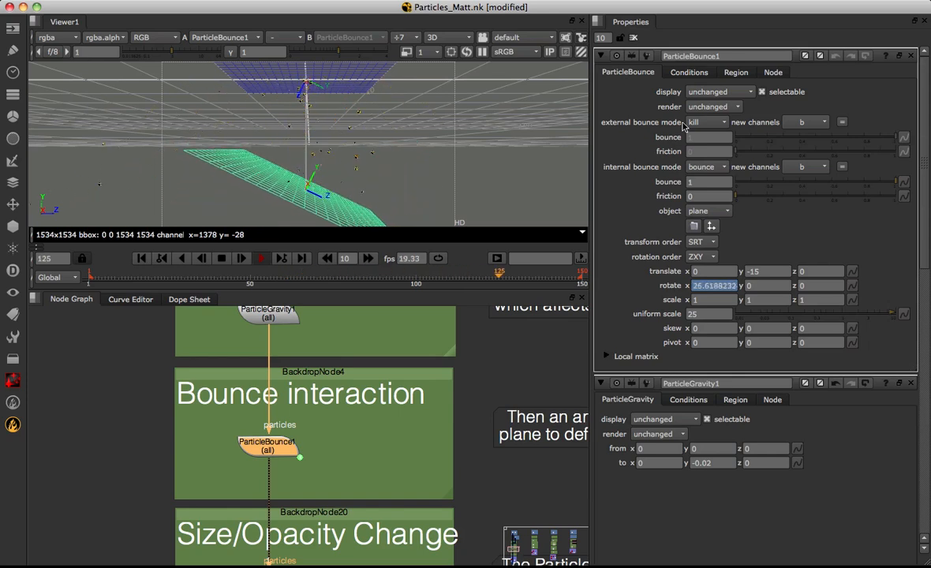
click(696, 211)
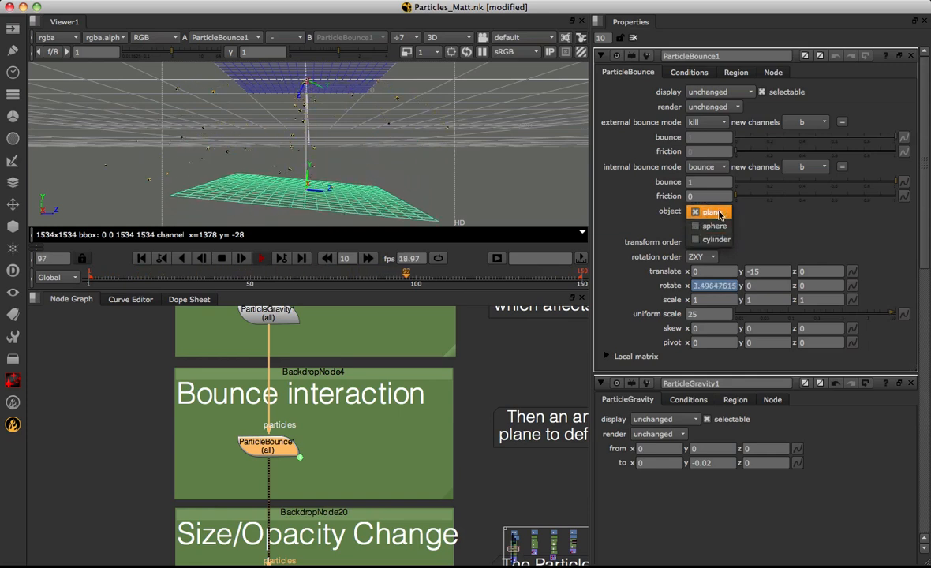
click(774, 240)
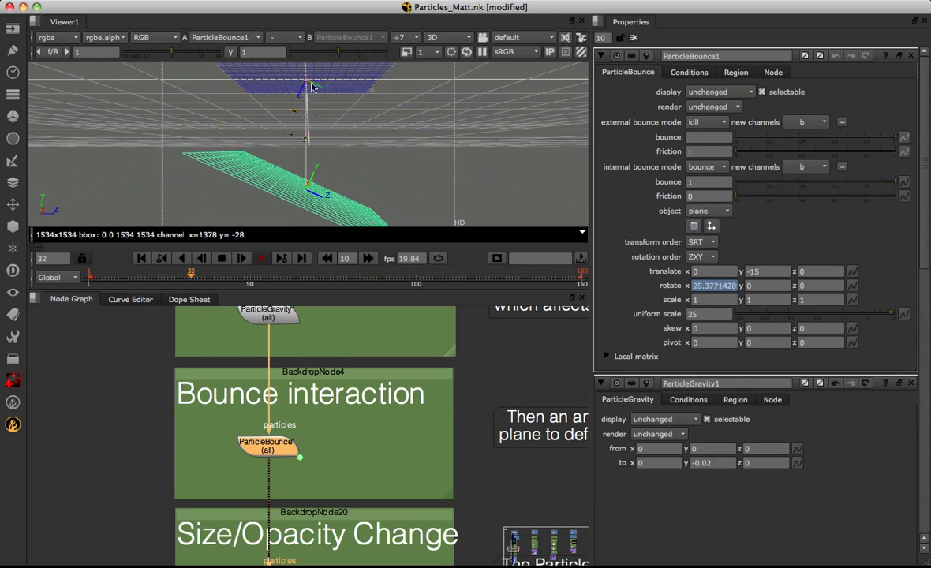
Try an internal bounce value of 0.5 on ParticleBounce1
double_click(704, 182)
text(0.5)
key(Return)
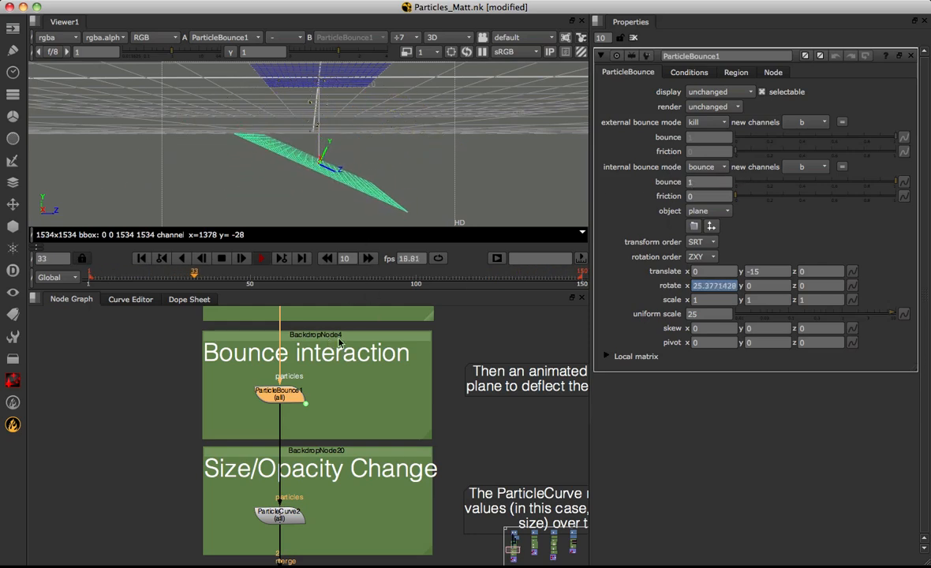
Open the settings of the ParticleCurve2 node in the Size/Opacity Change group
middle_drag(309, 490, 325, 406)
scroll(316, 399, up, 3)
double_click(284, 441)
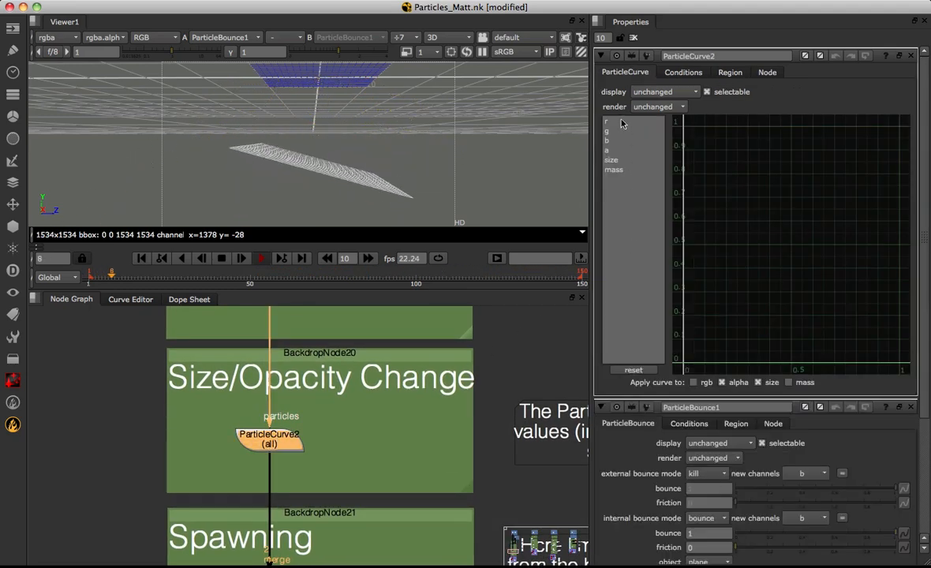
Examine the r, g, b, a, size and mass curves of ParticleCurve2, returning to the size curve
click(620, 123)
click(619, 132)
click(619, 142)
click(618, 151)
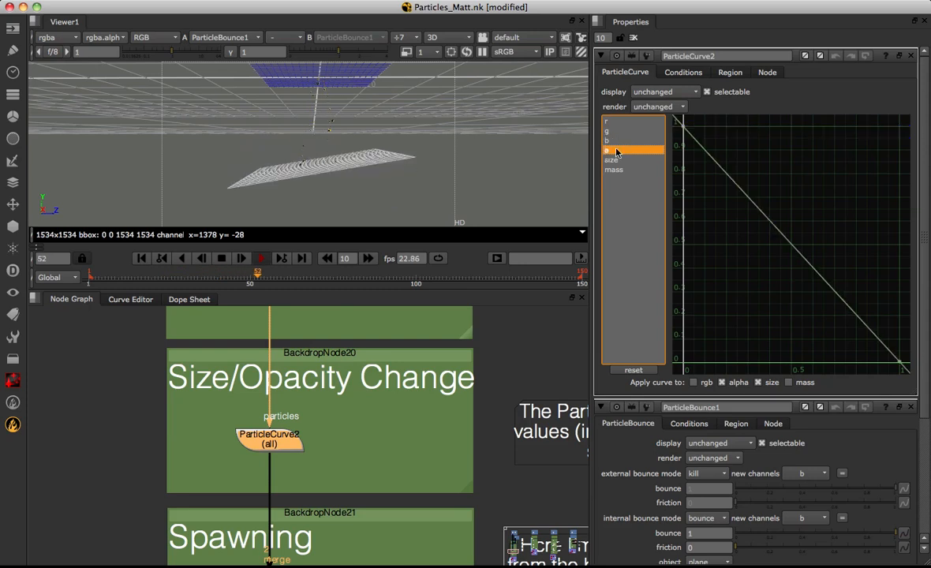
click(619, 160)
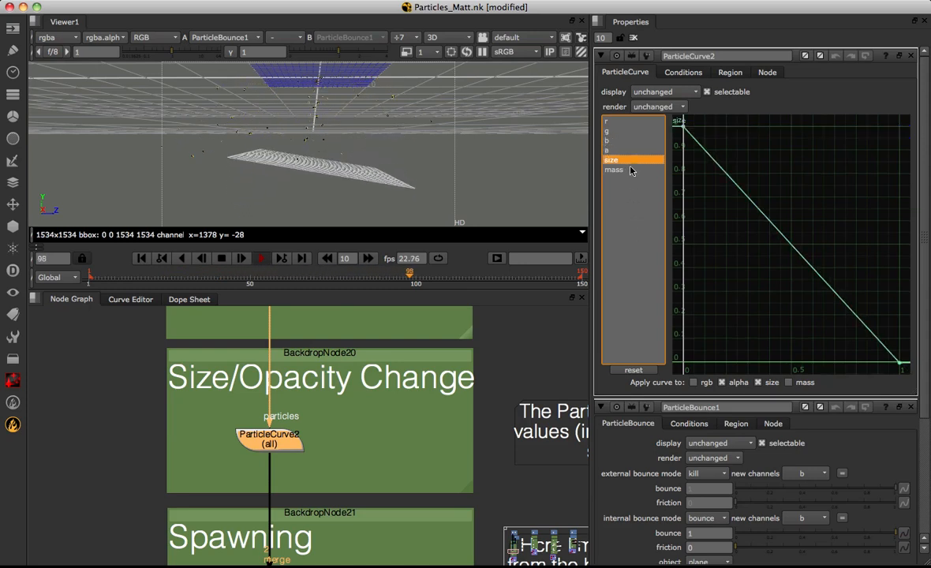
click(623, 170)
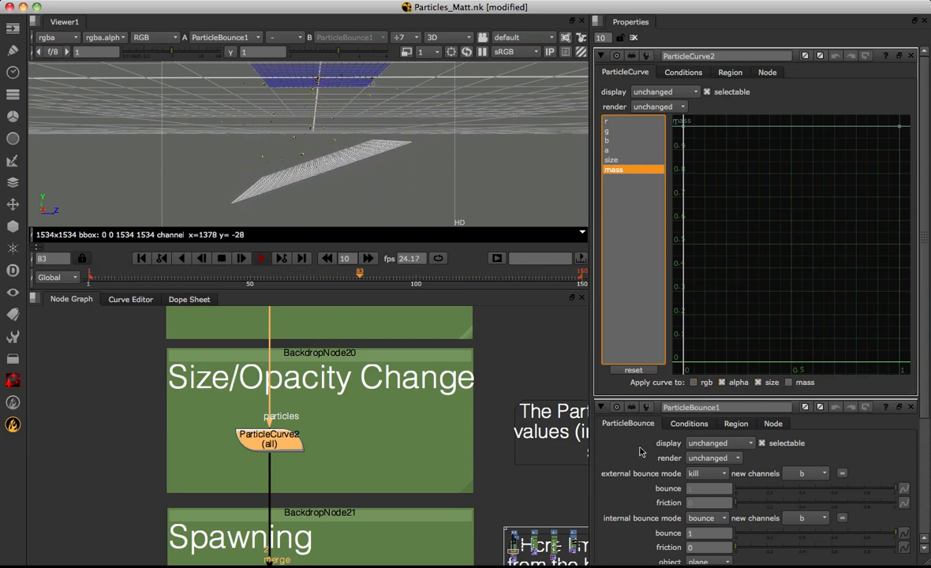
click(623, 160)
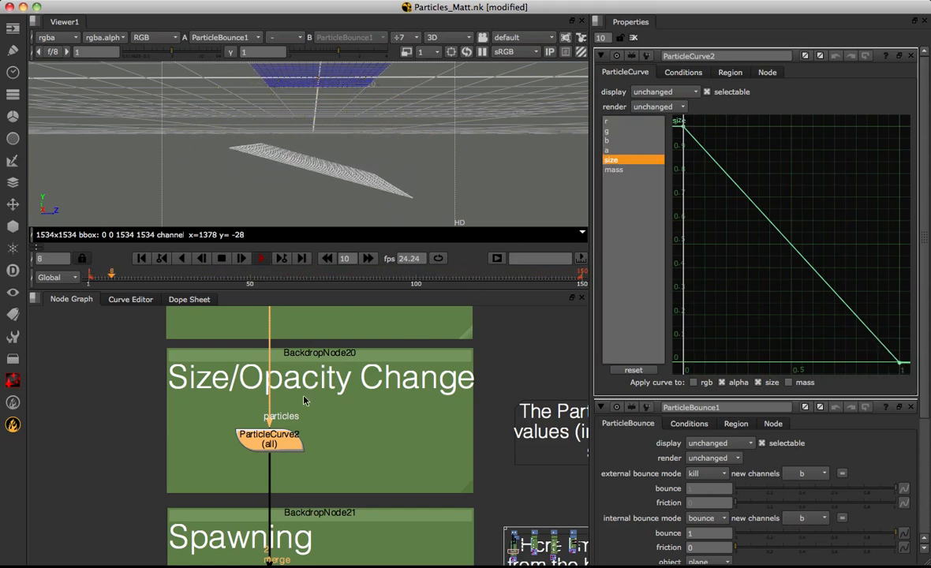
View the ParticleCurve2 output from several angles around the bounce plane, and show the node's alpha curve
key(1)
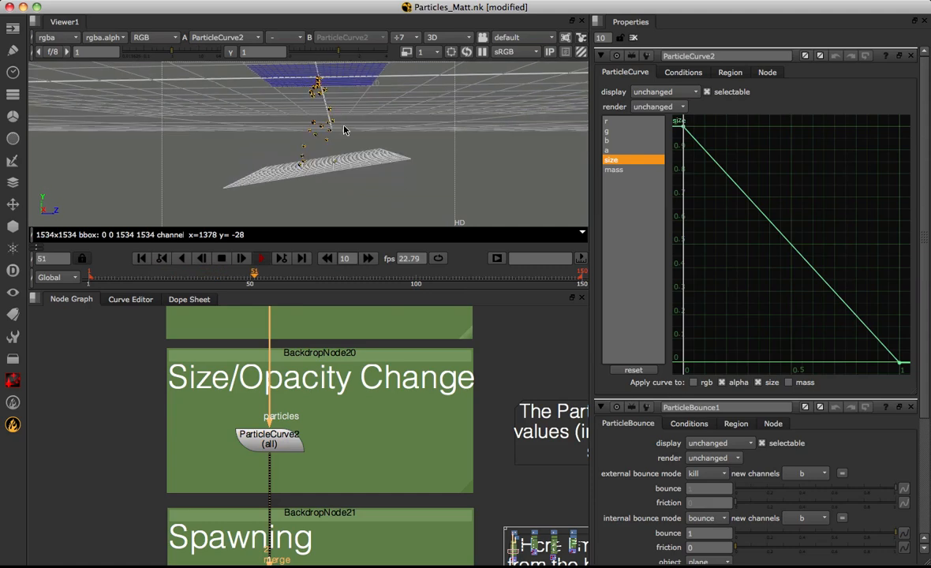
alt+middle_drag(333, 139, 367, 142)
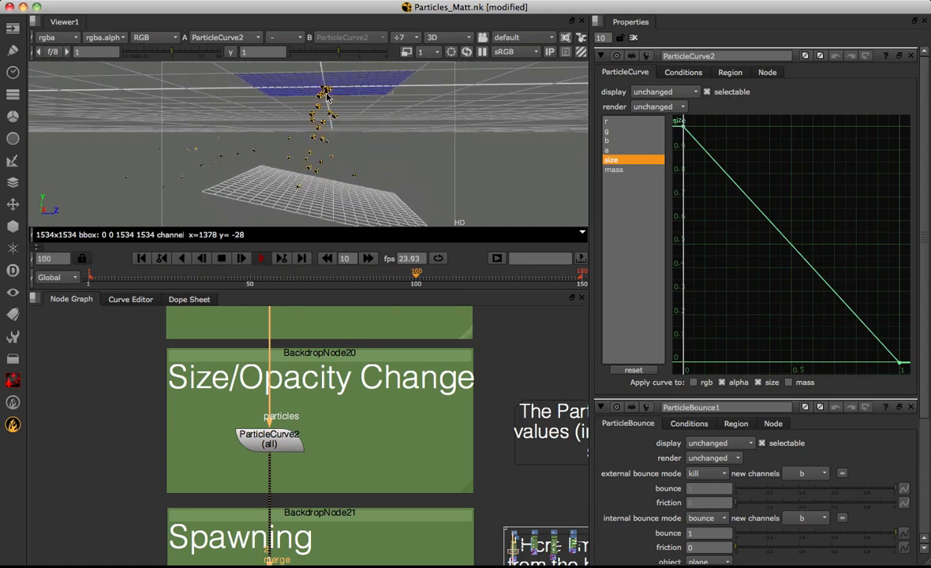
super+drag(368, 135, 259, 121)
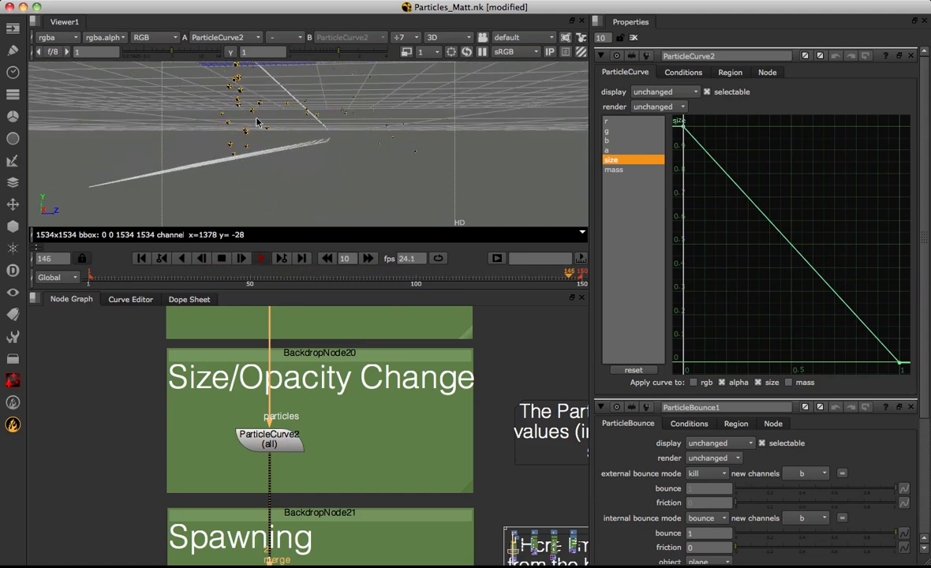
super+drag(333, 108, 319, 124)
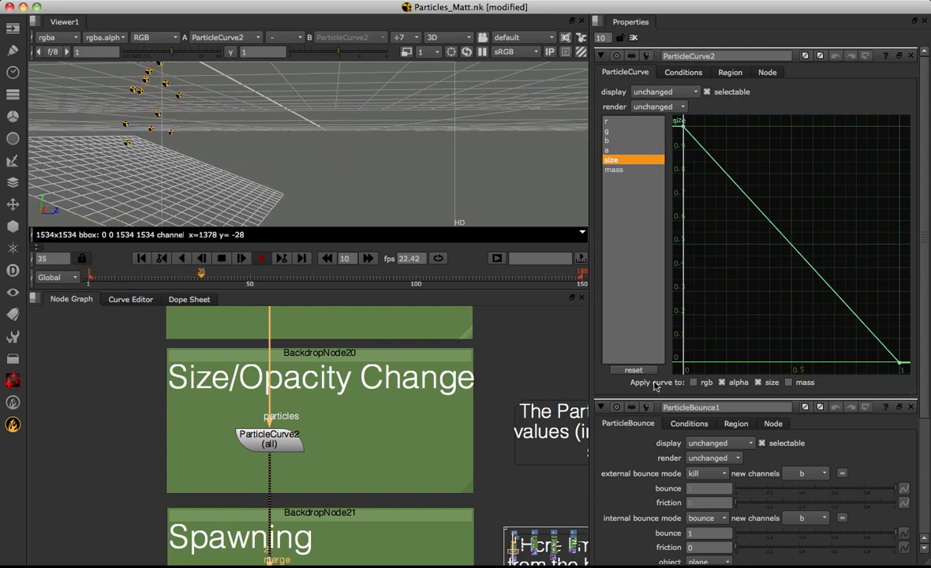
click(608, 150)
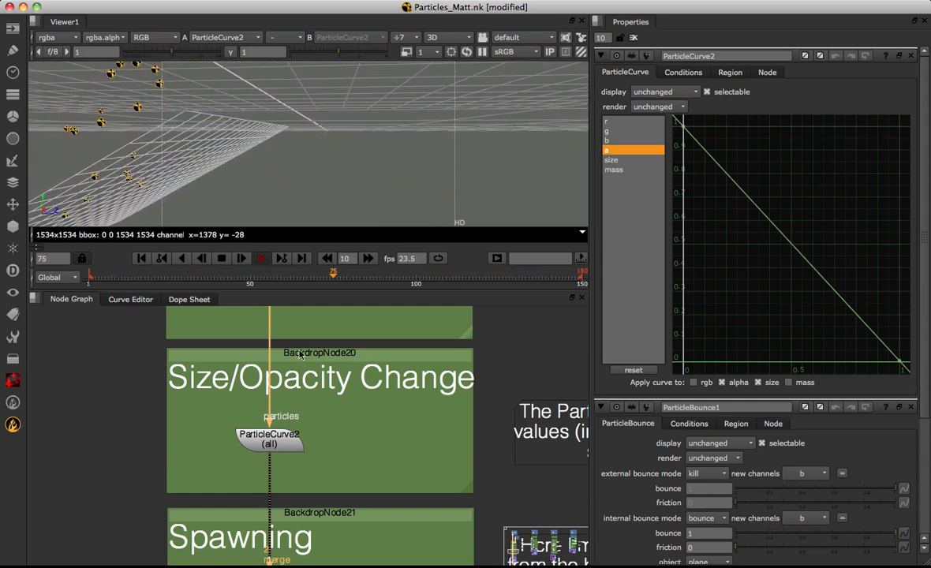
Add a BlendMat node after Reformat1 in the Source Images group and set its surface blend to modulate
middle_drag(321, 329, 318, 449)
scroll(339, 394, down, 3)
middle_drag(329, 323, 320, 454)
middle_drag(326, 343, 340, 483)
middle_drag(313, 416, 322, 442)
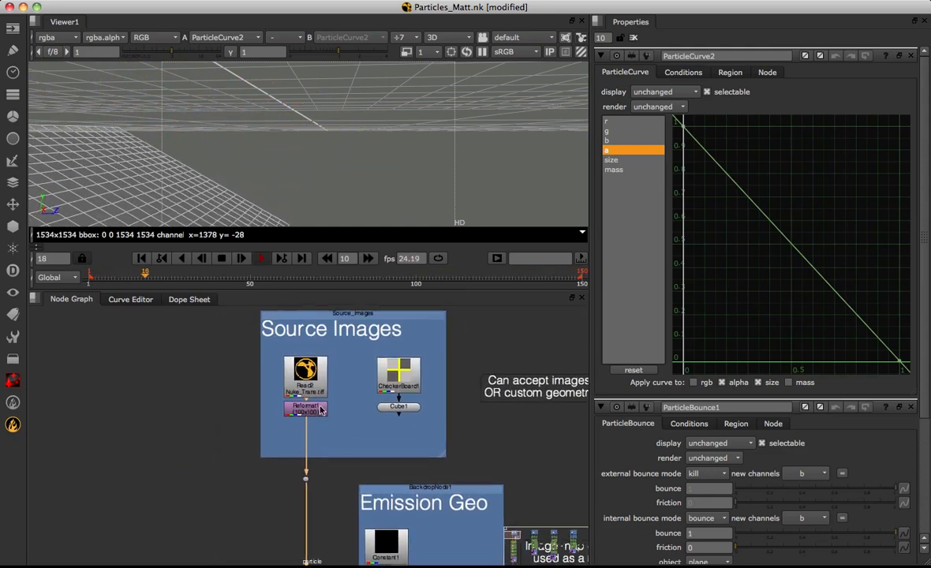
scroll(312, 398, up, 3)
middle_drag(337, 404, 339, 416)
click(309, 426)
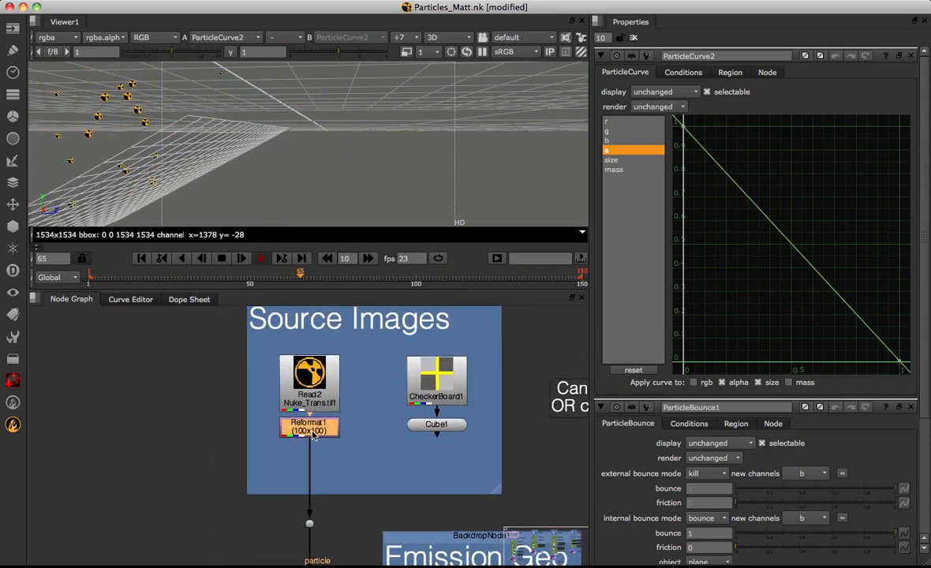
key(Tab)
text(blend)
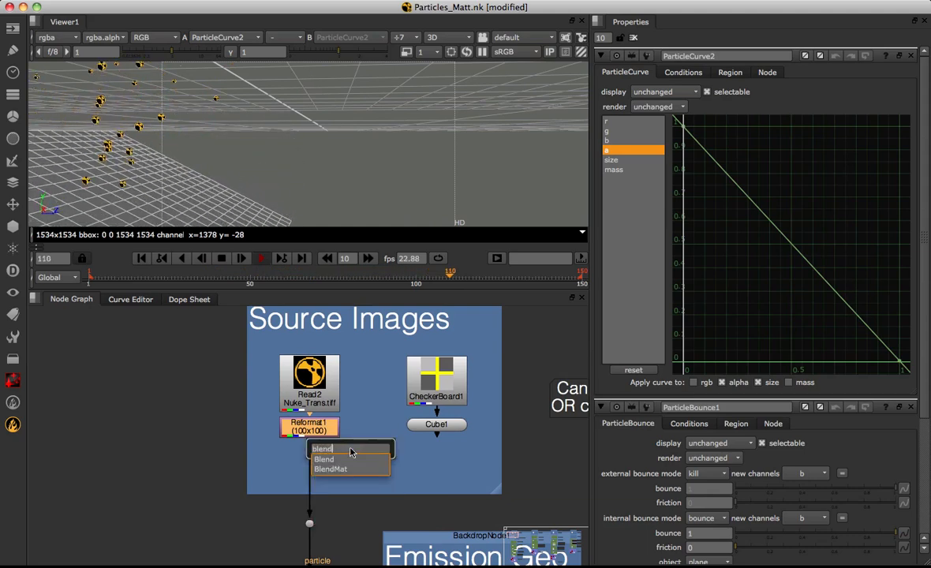
key(Down)
key(Return)
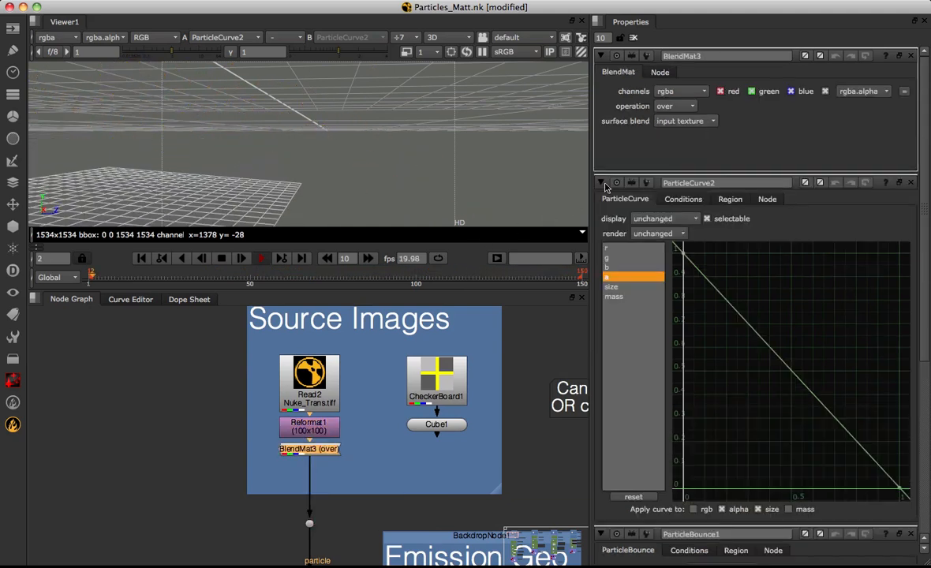
click(671, 125)
click(687, 150)
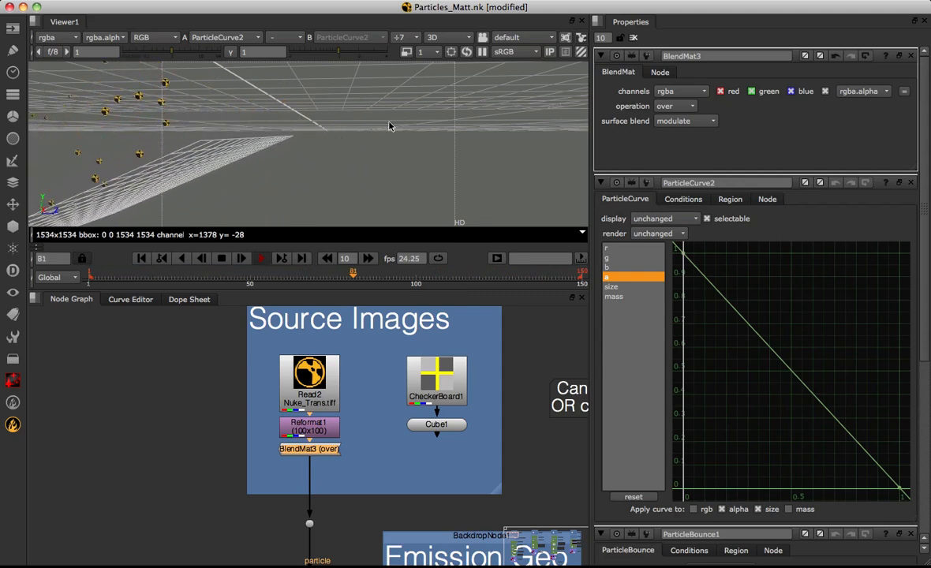
Open the ParticleEmitter1 settings and look over the node tree down to the Size/Opacity Change and Spawning groups
middle_drag(341, 477, 349, 420)
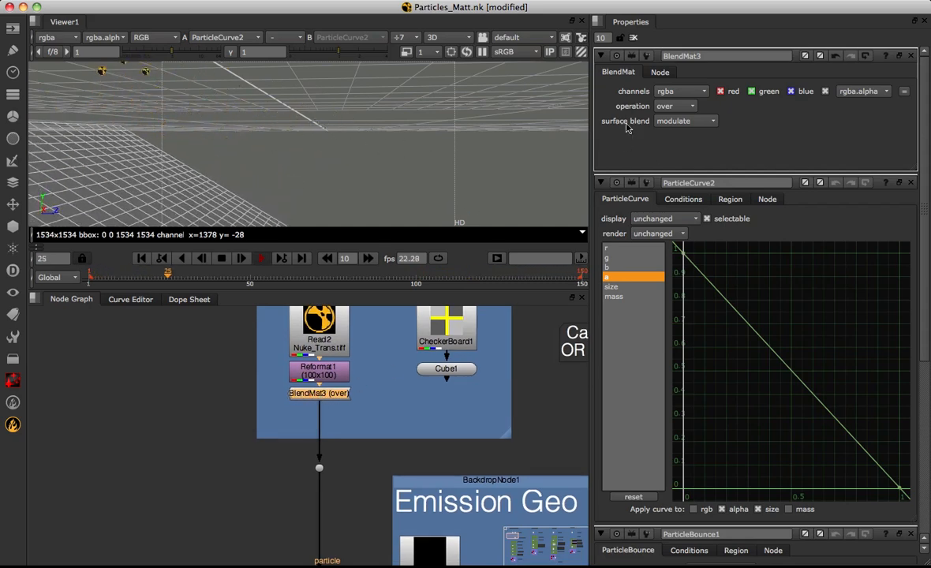
middle_drag(392, 500, 406, 390)
scroll(405, 390, down, 5)
middle_drag(371, 482, 369, 308)
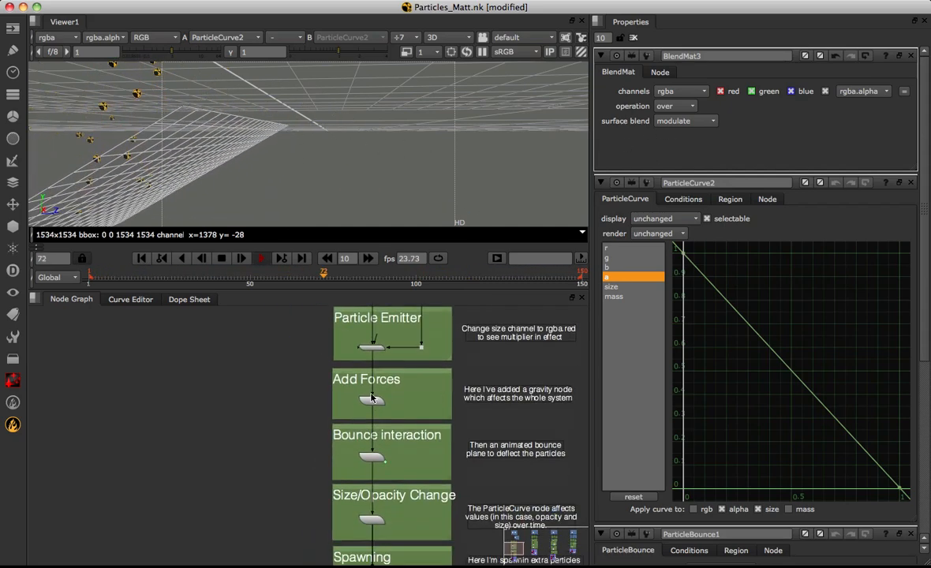
middle_drag(377, 519, 369, 405)
scroll(403, 400, up, 5)
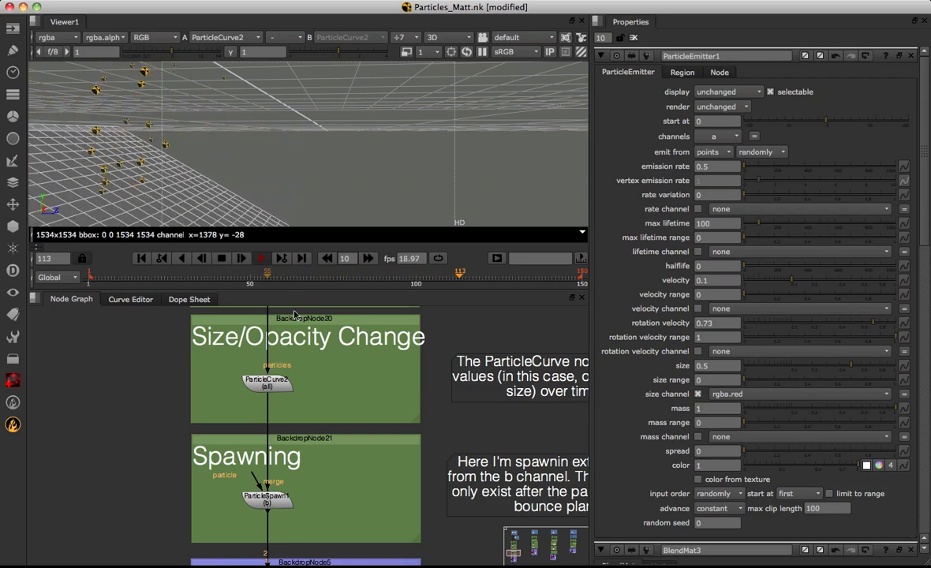
Reconnect the emitter's particle source from BlendMat3 to the Cube1 geometry in the Source Images group
middle_drag(333, 350, 342, 453)
scroll(344, 426, down, 7)
middle_drag(306, 380, 305, 409)
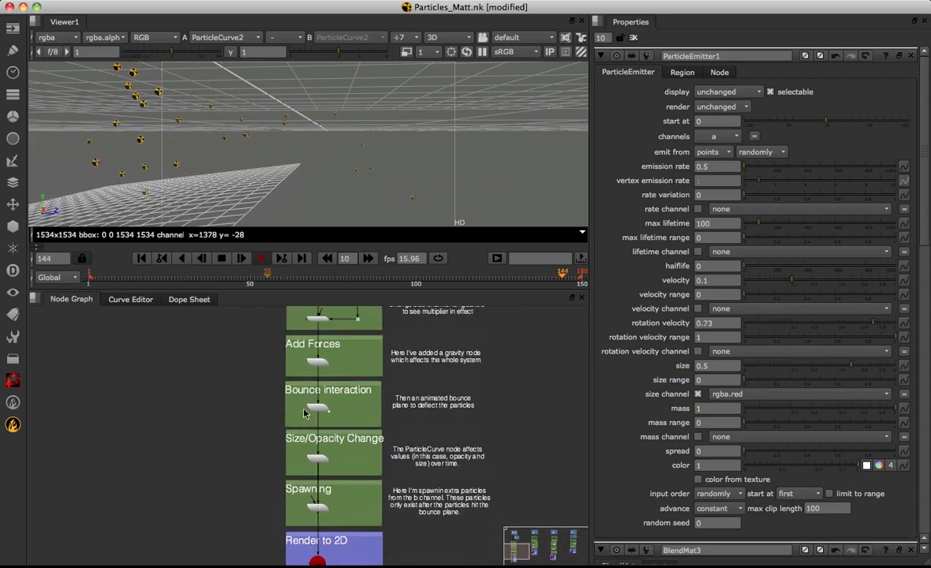
middle_drag(318, 318, 319, 430)
middle_drag(314, 466, 308, 495)
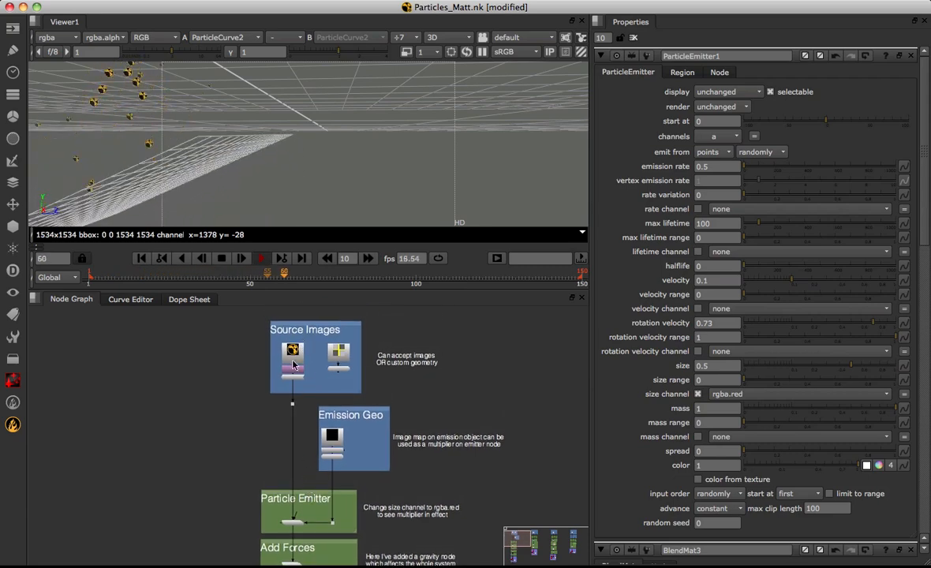
scroll(291, 378, up, 2)
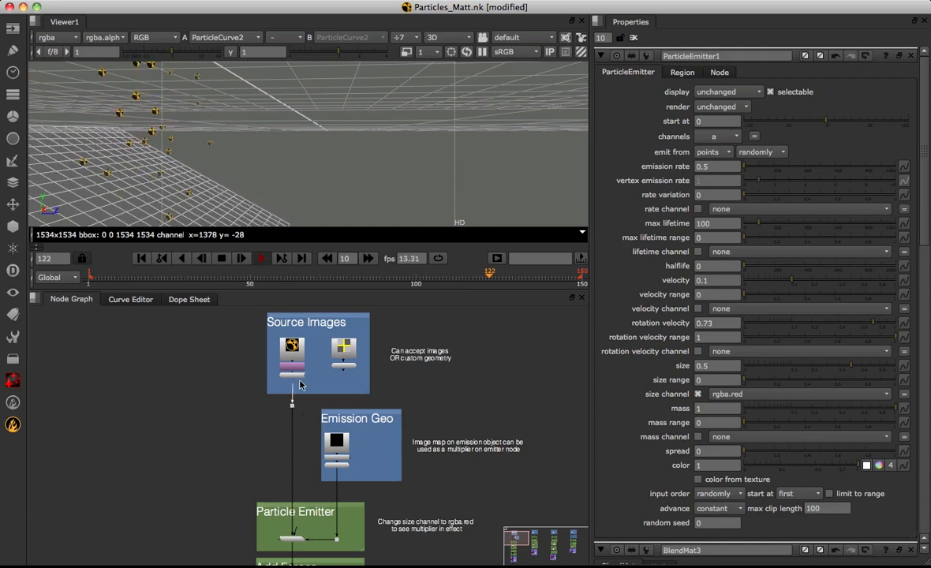
drag(300, 384, 345, 369)
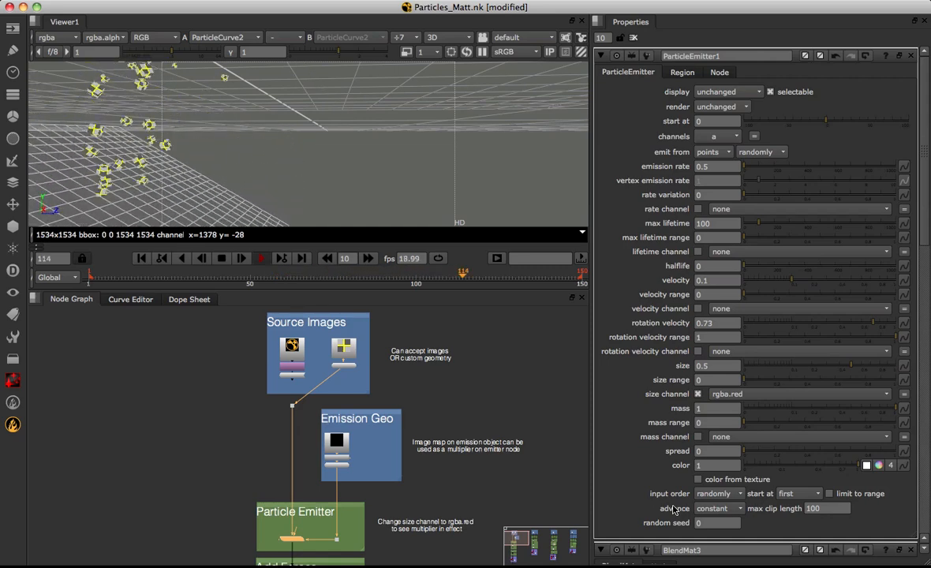
Examine the input order and start at options of ParticleEmitter1, keeping randomly and first
click(702, 494)
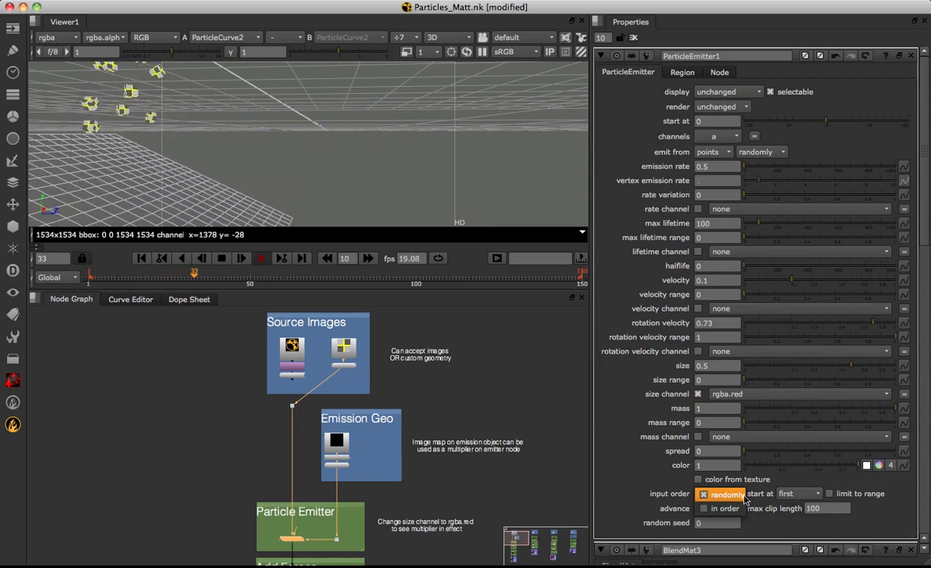
click(741, 494)
click(799, 494)
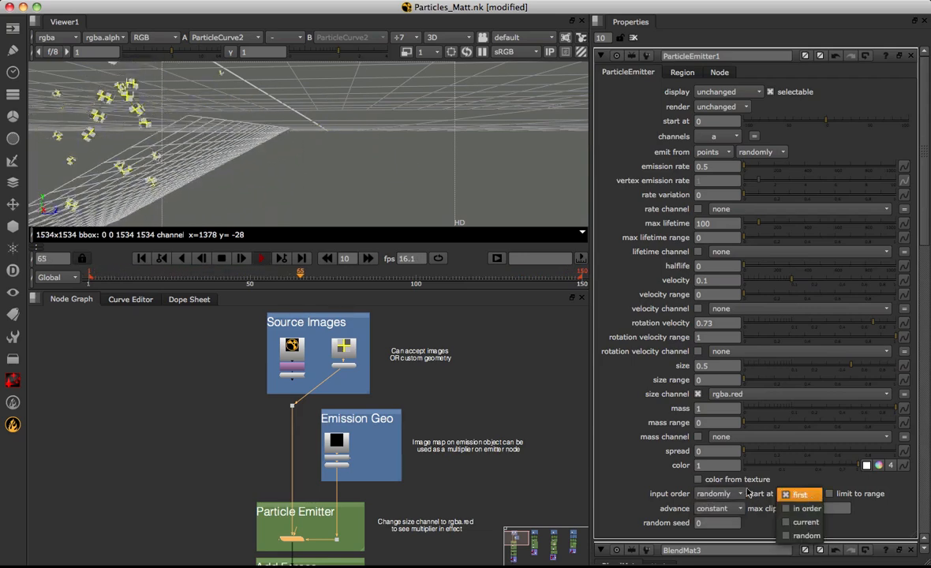
click(805, 494)
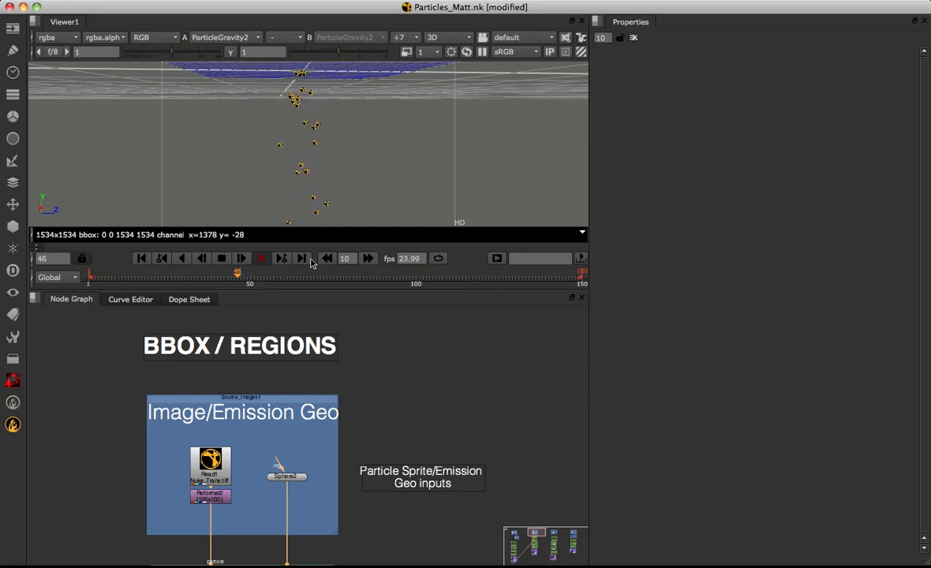
Look over the BBOX / REGIONS tree from its image and geometry inputs to Add Initial Forces, and select ParticleGravity2
scroll(308, 433, down, 5)
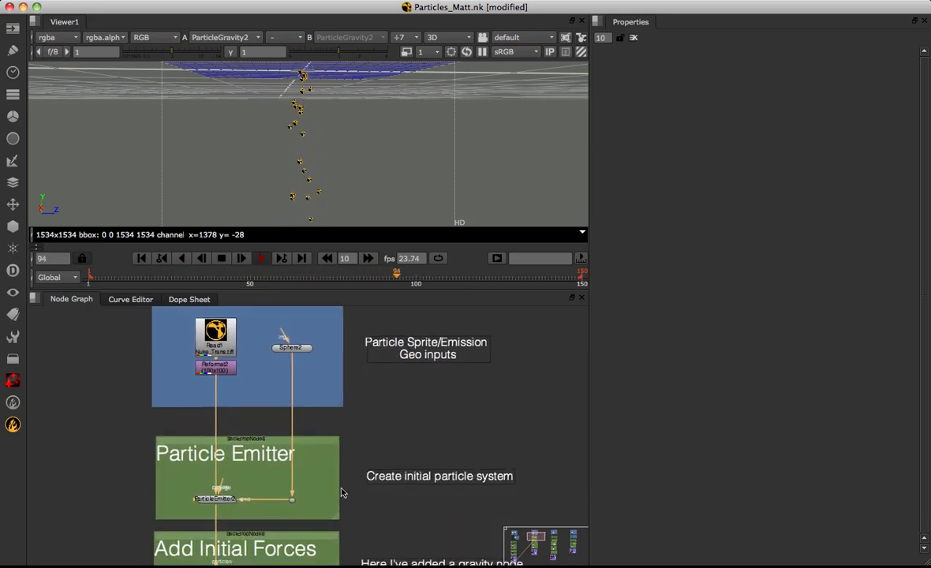
scroll(344, 474, down, 3)
scroll(345, 499, down, 1)
middle_drag(345, 502, 351, 490)
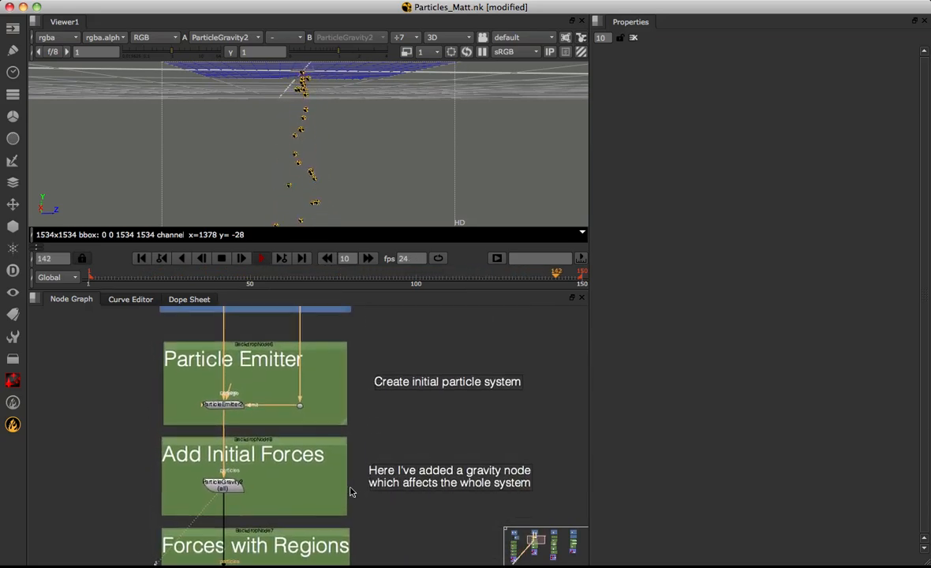
scroll(201, 383, up, 2)
middle_drag(241, 353, 239, 378)
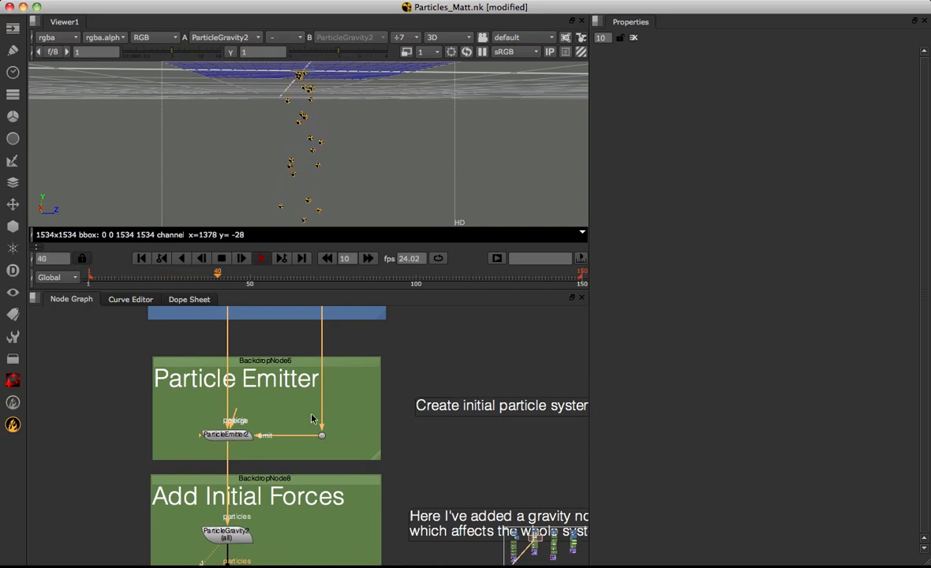
middle_drag(276, 495, 274, 457)
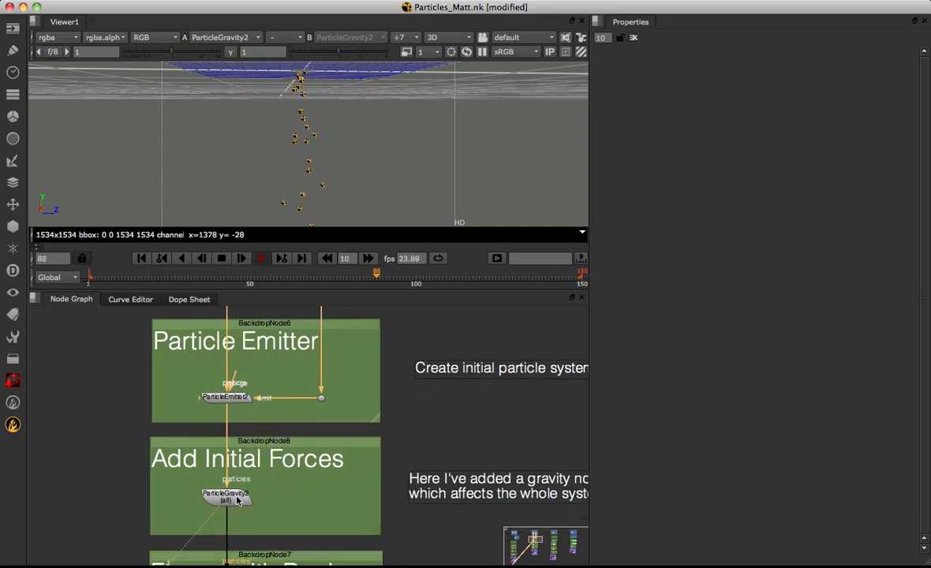
click(239, 499)
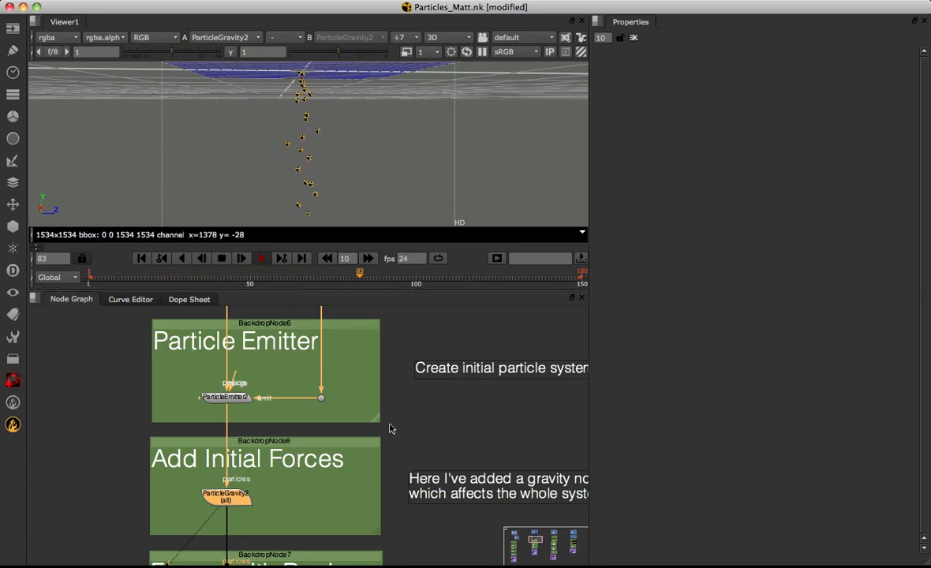
Open the region settings of ParticleWind1 in Forces with Regions, and examine its box in 3D and the region shape options
scroll(337, 512, down, 5)
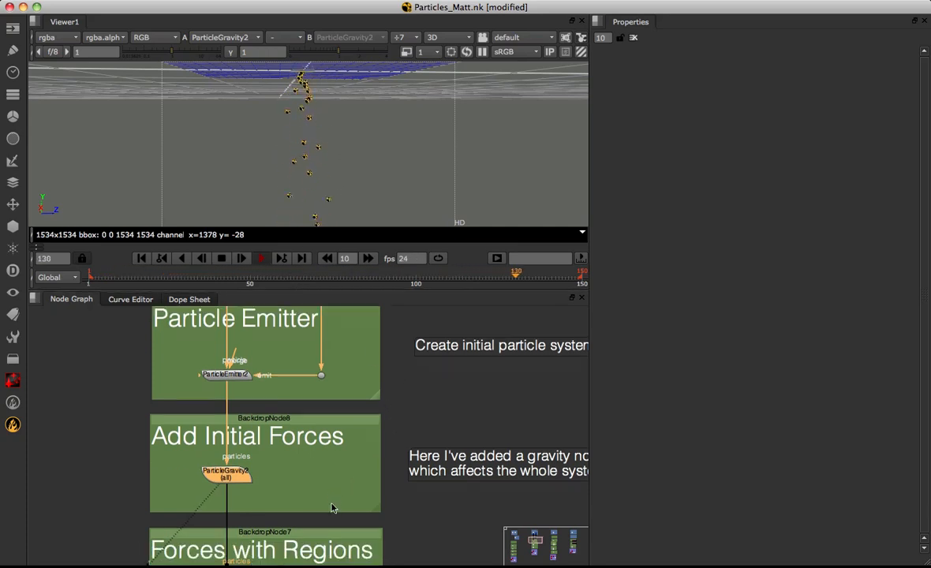
middle_drag(344, 424, 347, 389)
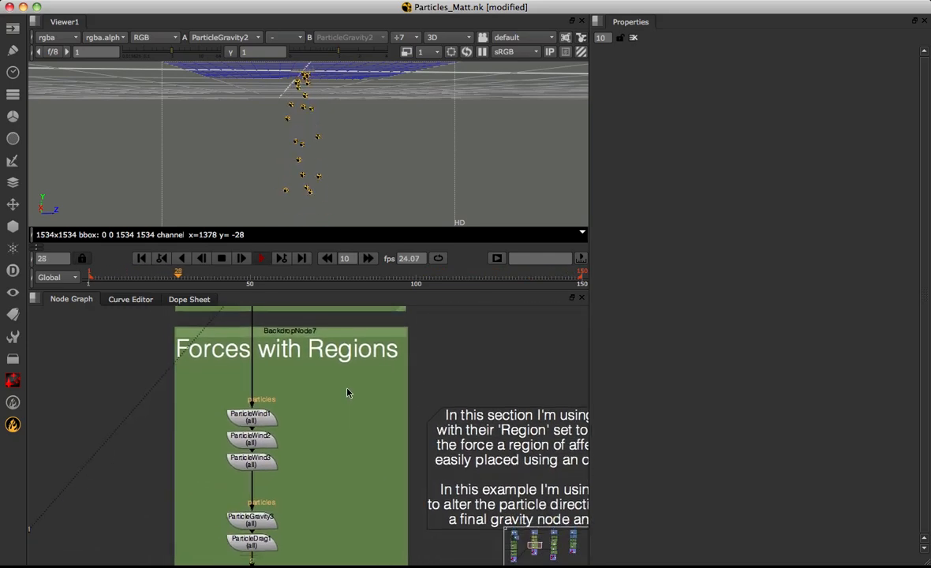
double_click(265, 421)
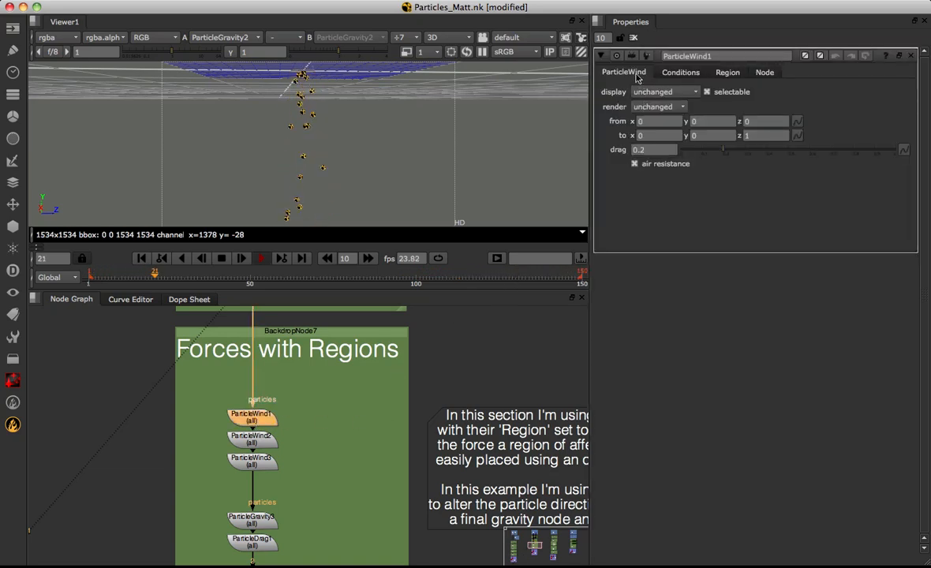
click(728, 72)
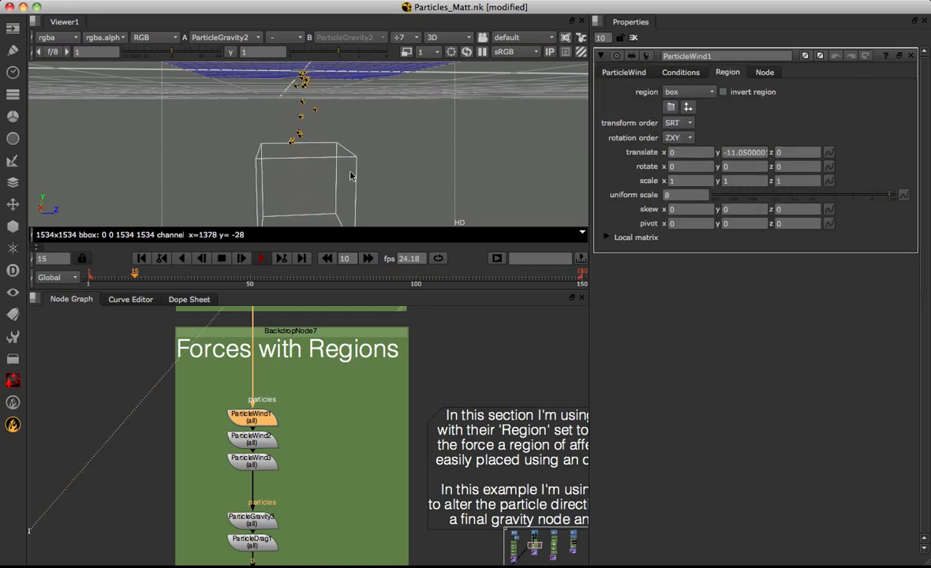
super+drag(286, 166, 308, 154)
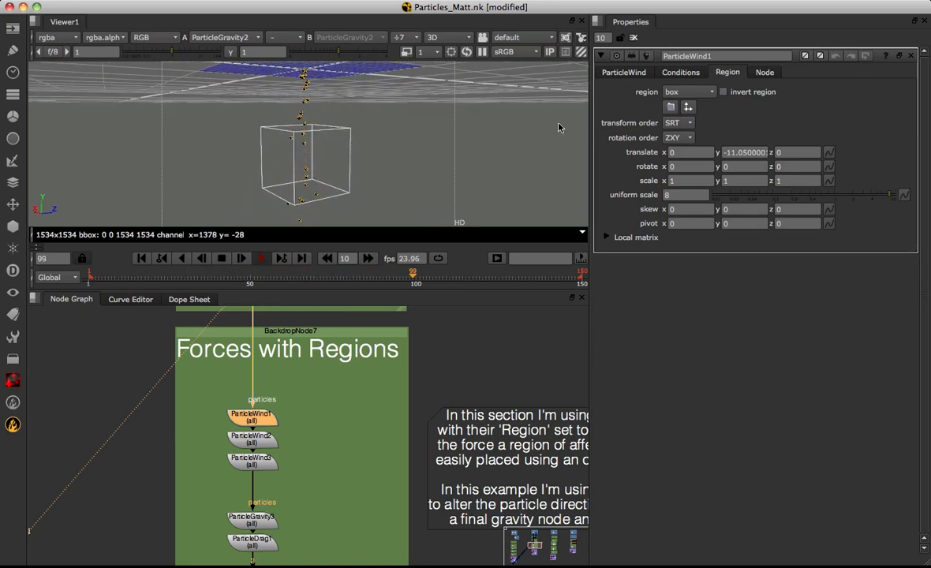
click(686, 92)
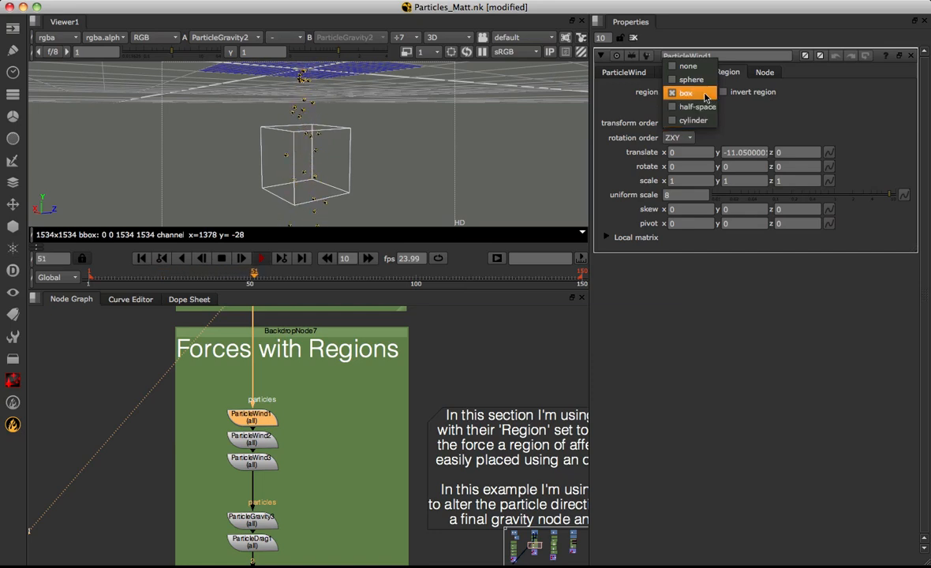
Keep ParticleWind1's region as box, check its wind direction settings, and view its output around the region box in 3D
click(698, 94)
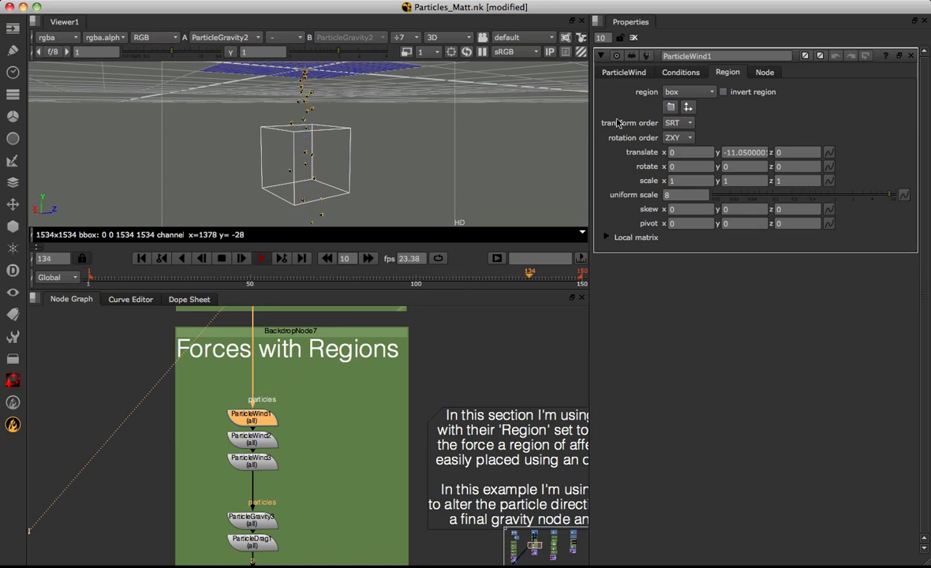
click(625, 73)
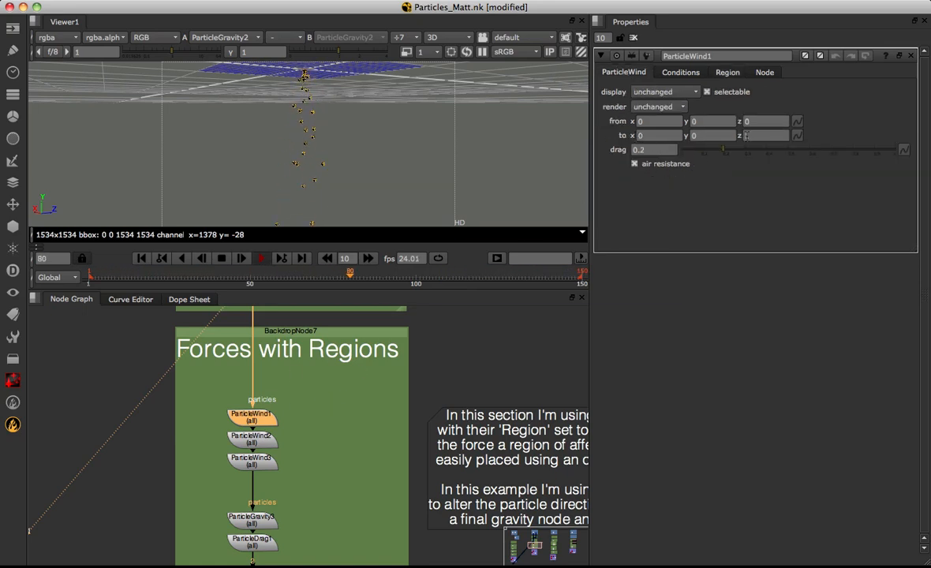
click(728, 73)
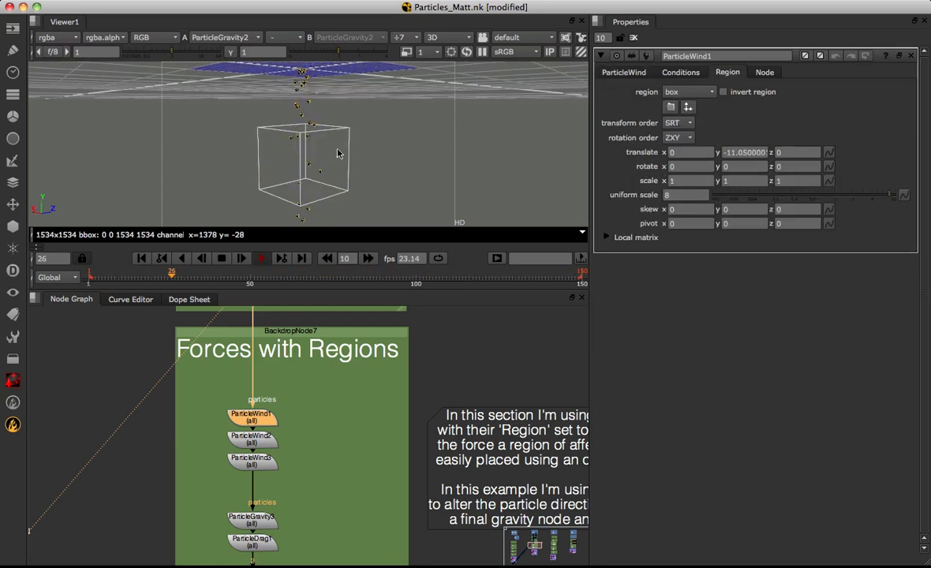
key(1)
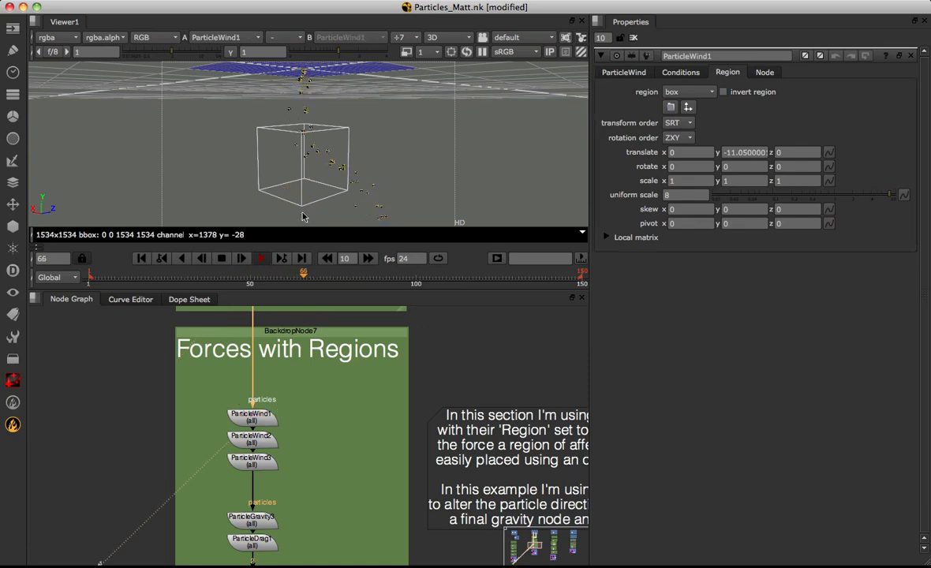
super+drag(344, 155, 311, 124)
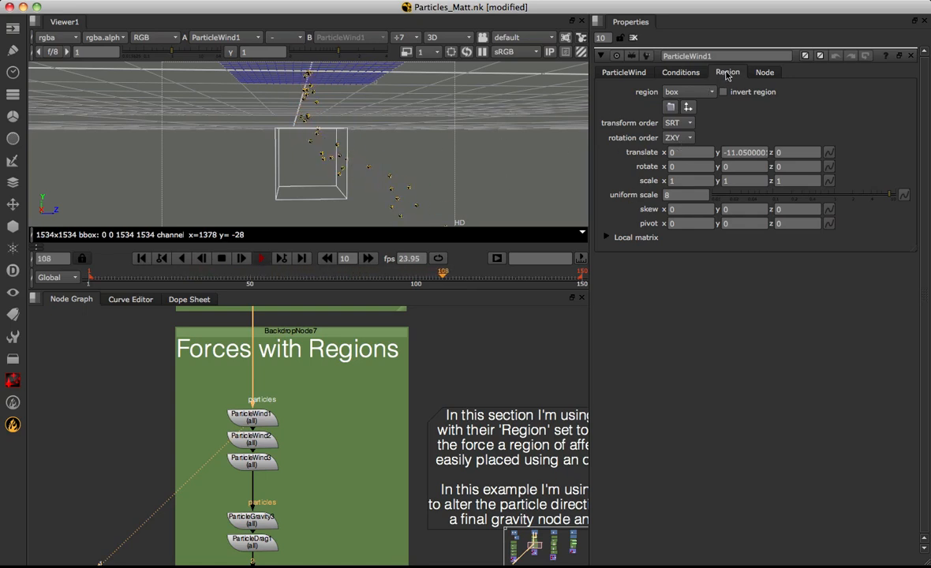
Lower the Z translate of ParticleWind1's region step by step past -2 to shift the box along the negative Z axis
click(684, 153)
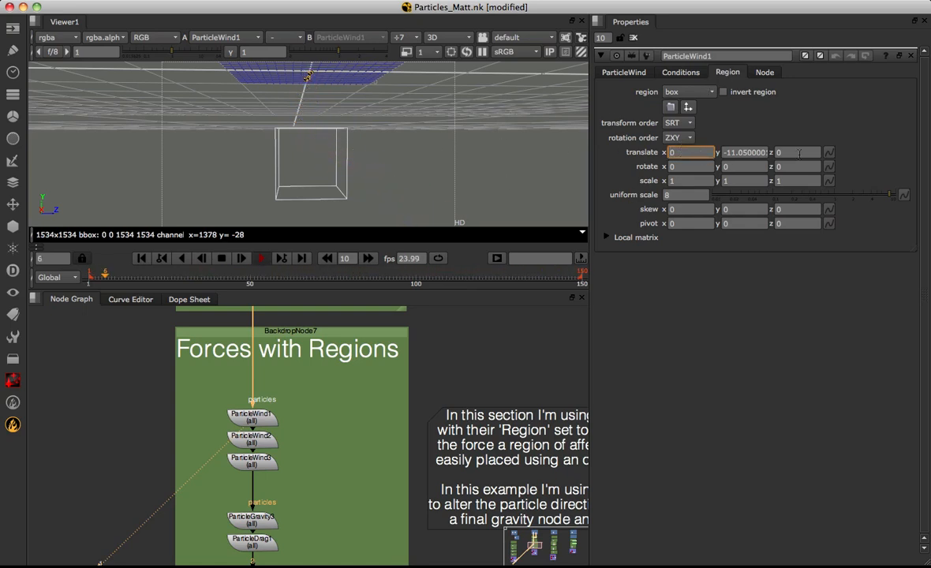
click(794, 153)
key(Up)
key(Down)
key(Down)
key(Down)
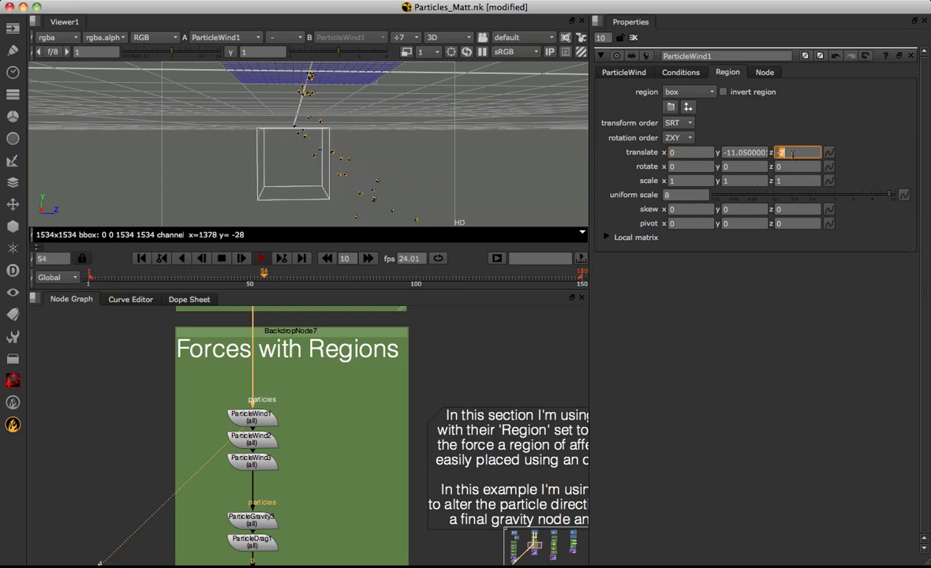
key(Down)
key(Down)
key(Down)
key(Down)
key(Down)
key(Down)
key(Down)
key(Down)
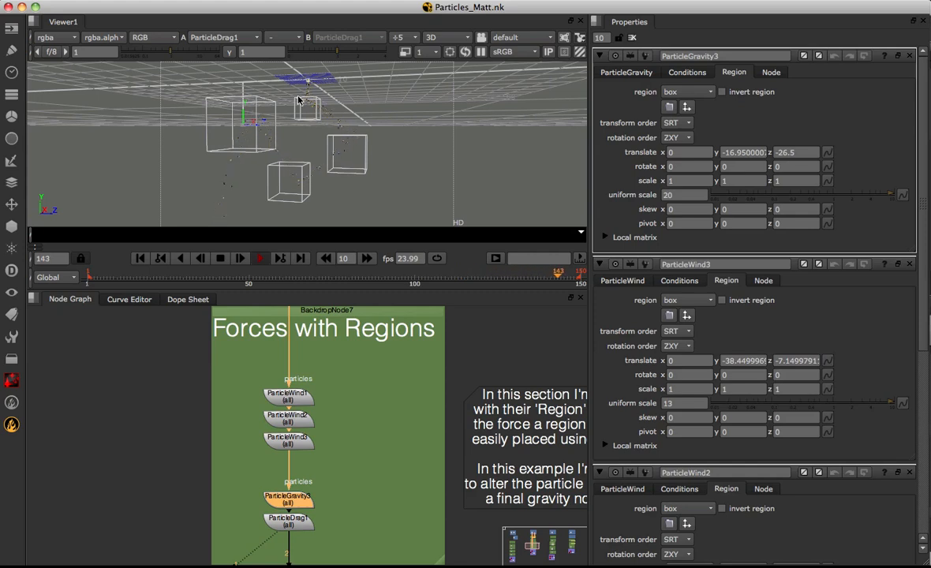
Select ParticleWind2 and ParticleWind3 together, followed by ParticleGravity3, to examine where their region boxes sit in 3D
drag(255, 422, 330, 464)
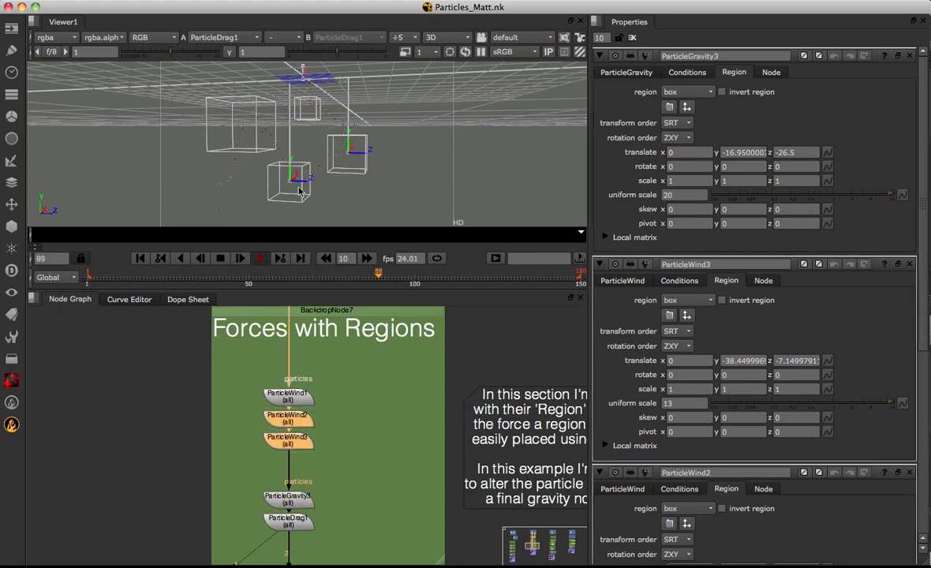
drag(256, 497, 329, 513)
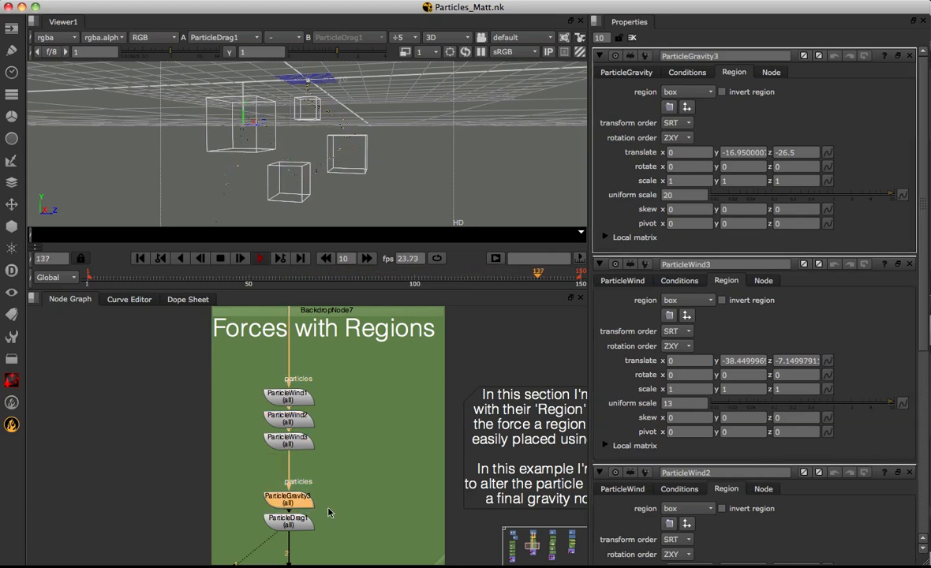